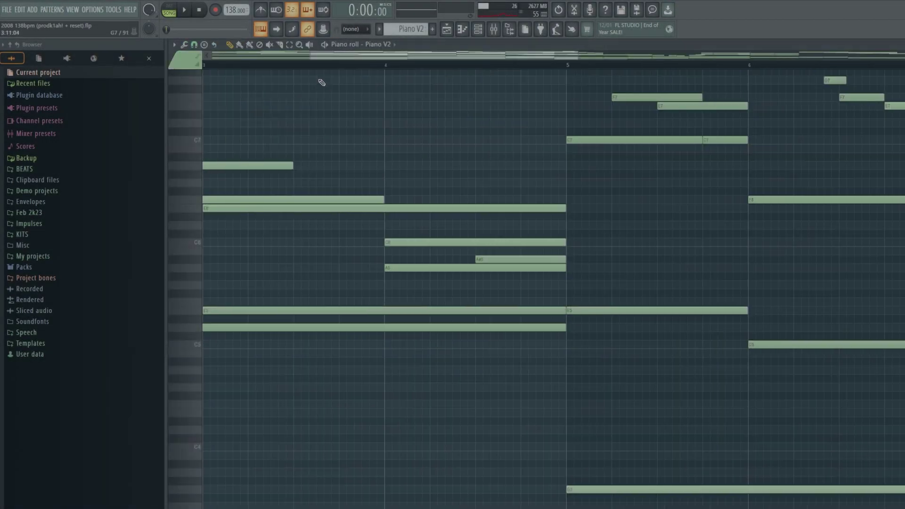
Play the Piano V2 pattern zoomed out in the piano roll and view its instrument plugin
scroll(322, 83, down, 3)
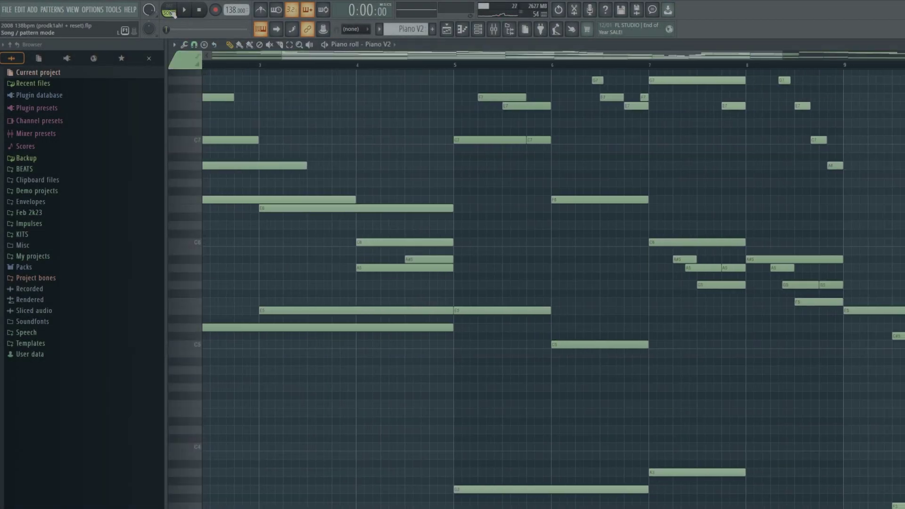
scroll(257, 68, down, 3)
scroll(382, 218, down, 5)
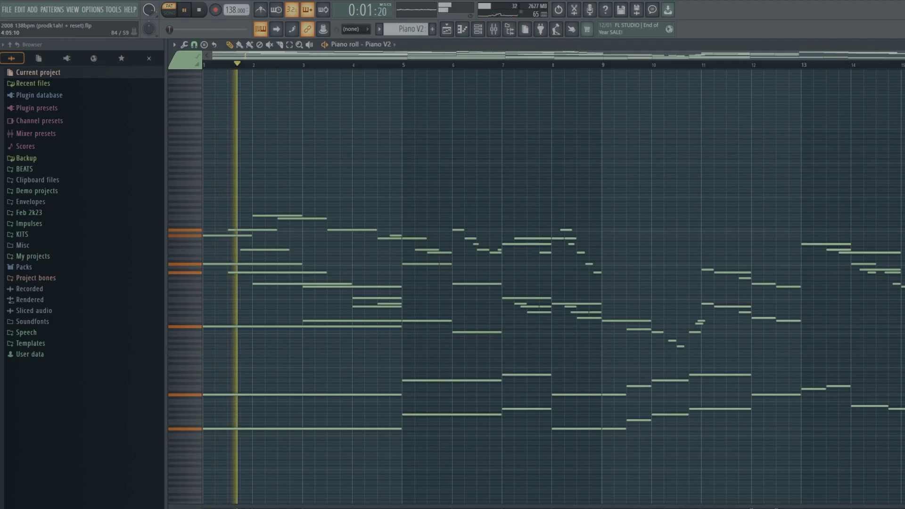
scroll(368, 342, up, 2)
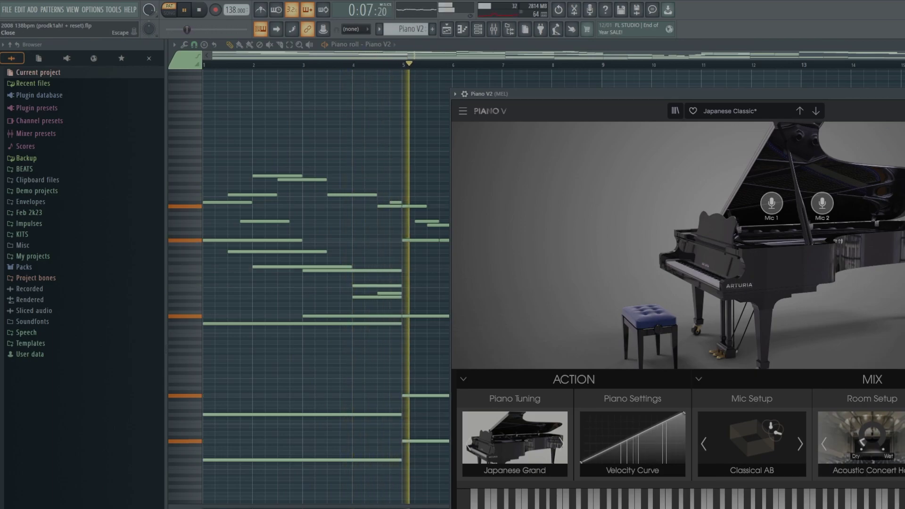
key(Escape)
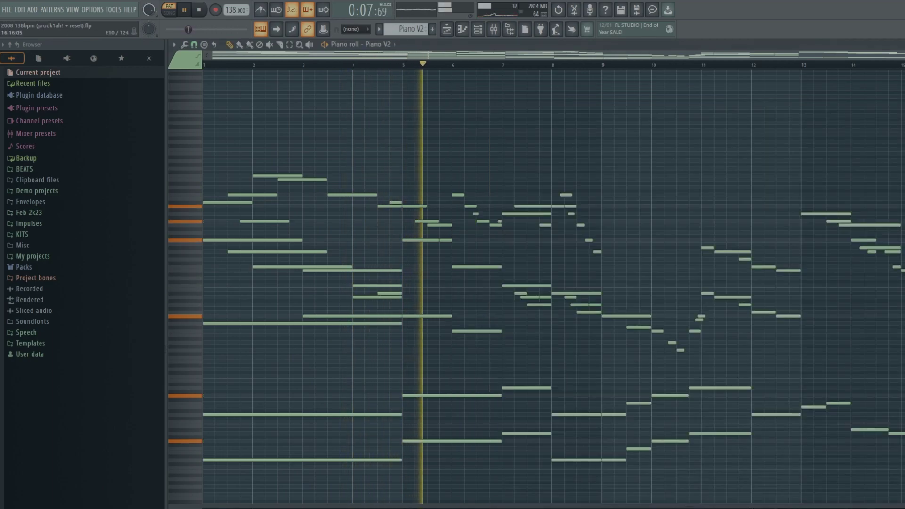
Inspect the SSL Native X-EQ 2 effect on the Piano V2 mixer track
click(500, 36)
click(849, 419)
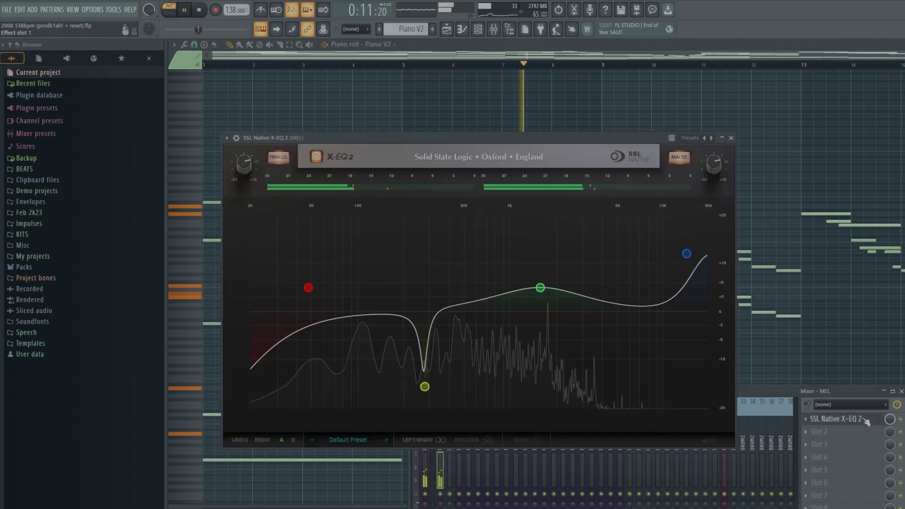
click(866, 419)
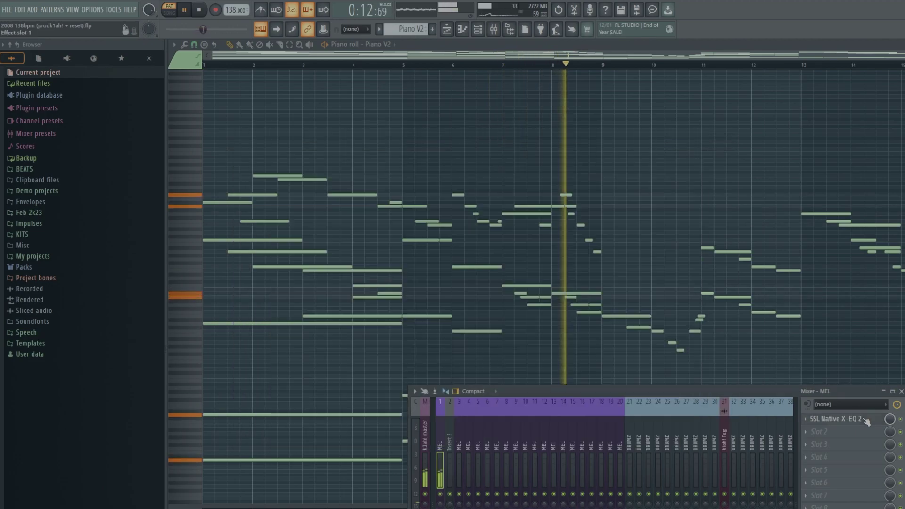
click(901, 392)
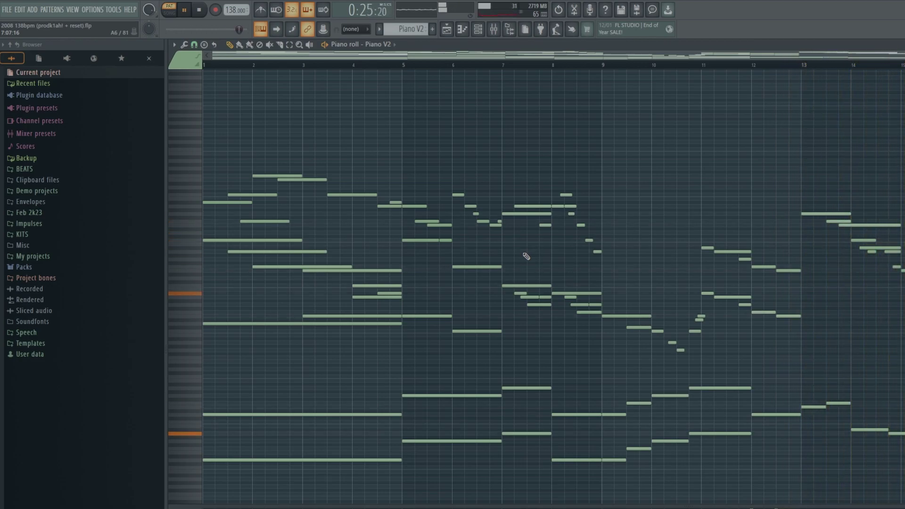
Open the fav piano pattern from the playlist, play it and view its instrument plugin
scroll(671, 261, down, 3)
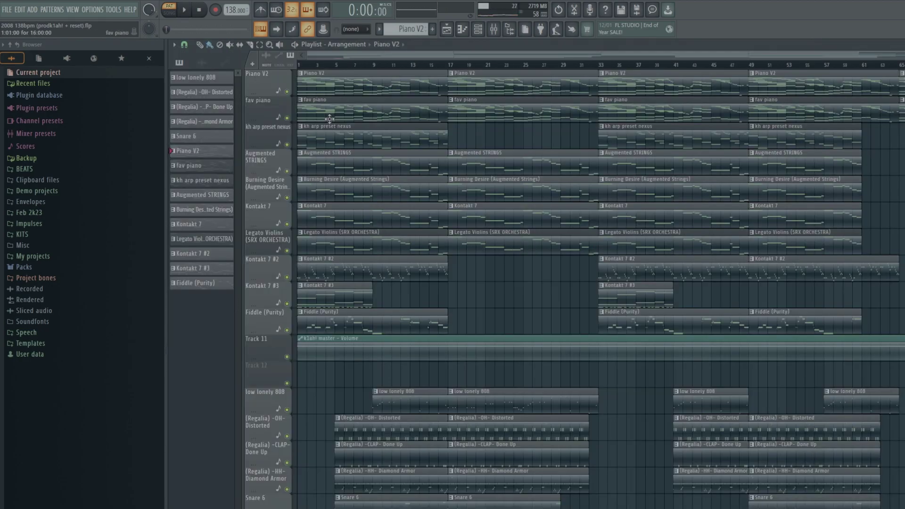
double_click(329, 117)
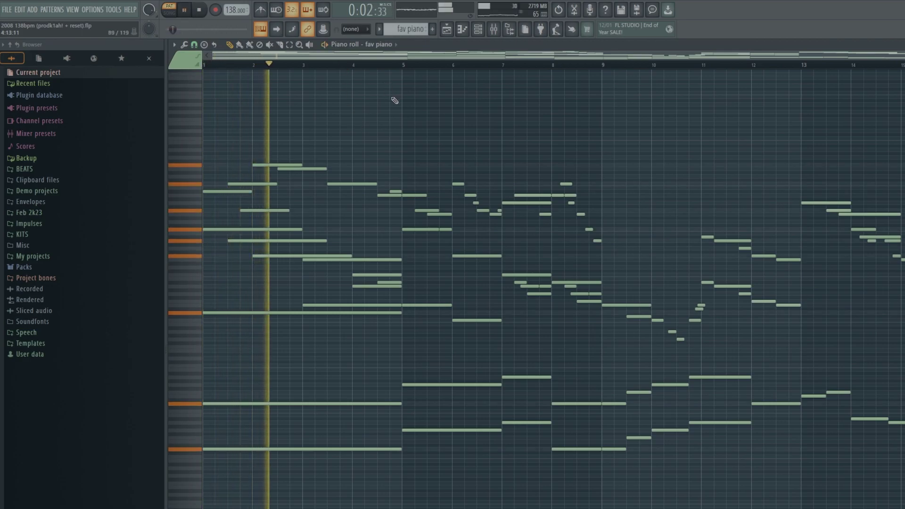
click(383, 51)
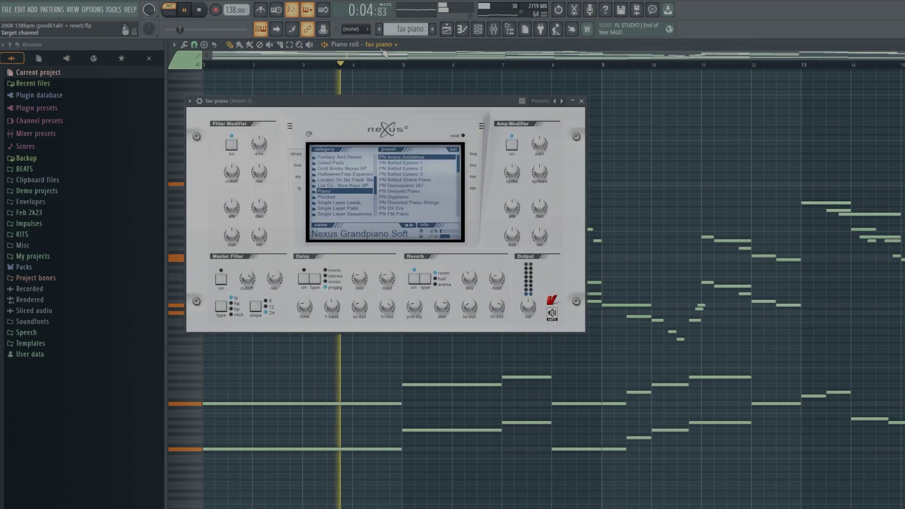
click(581, 102)
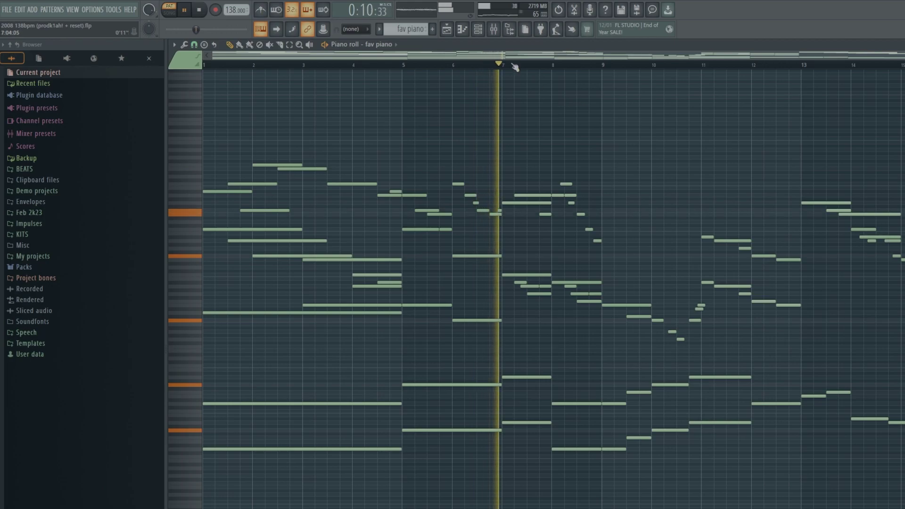
Inspect the Fruity Convolver and ValhallaSupermassive effects on the fav piano mixer track
key(F9)
click(859, 421)
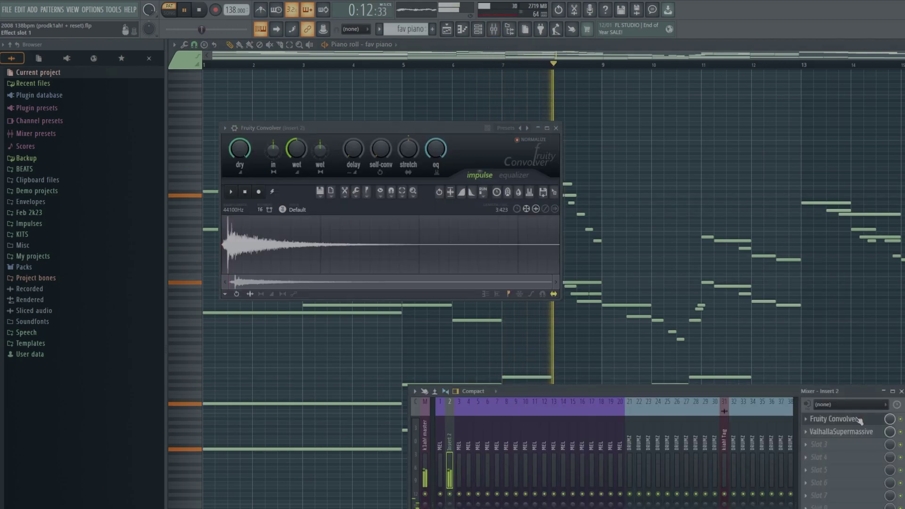
click(859, 421)
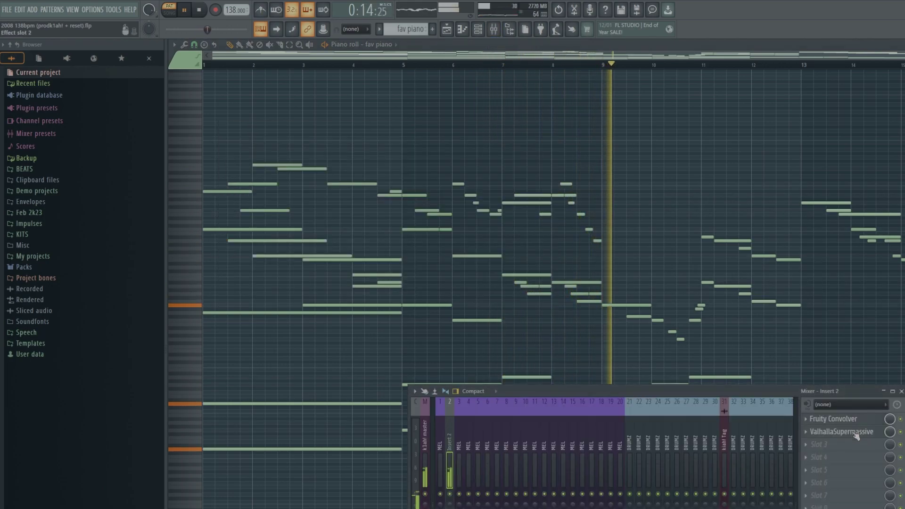
click(857, 433)
click(857, 434)
click(901, 392)
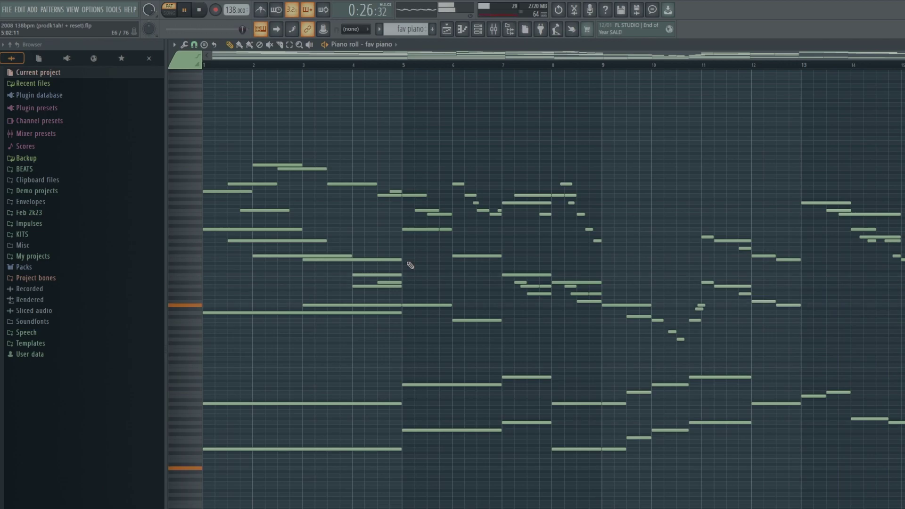
Play the kh arp preset nexus pattern from the playlist with its instrument plugin in view, and save the project
key(F5)
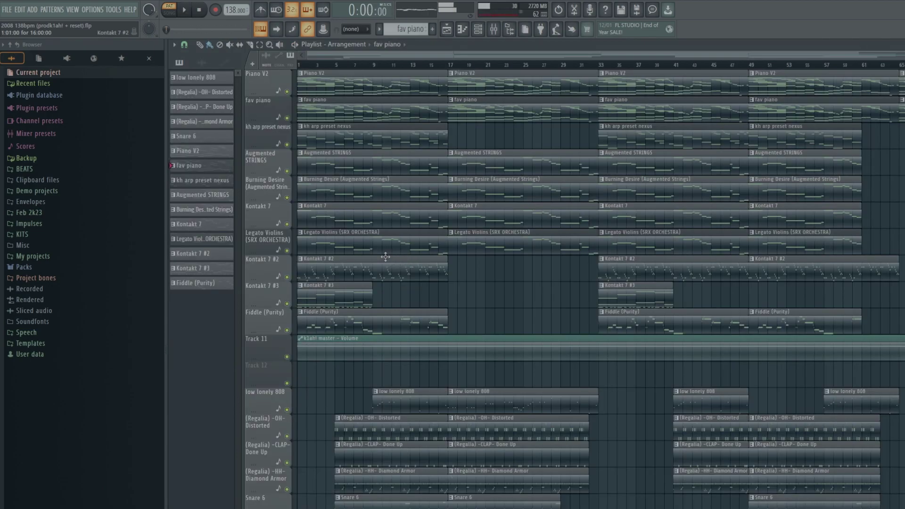
double_click(328, 132)
key(space)
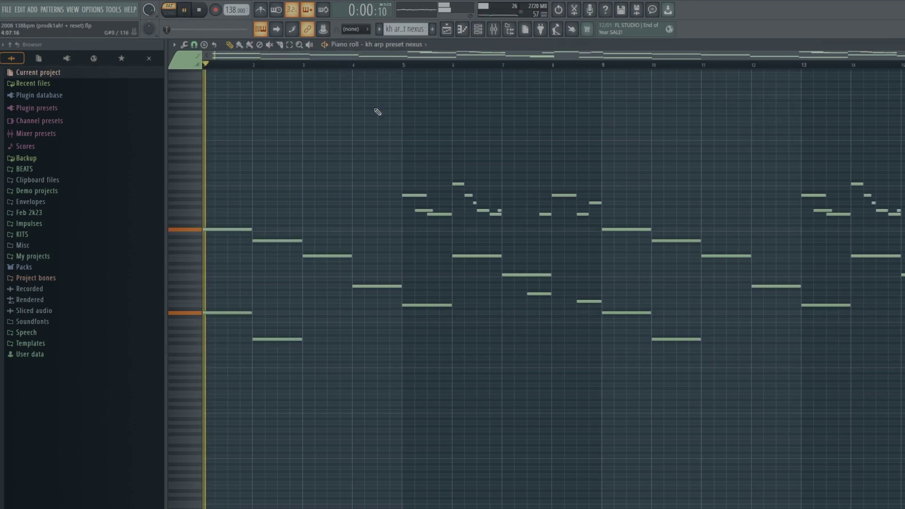
click(395, 45)
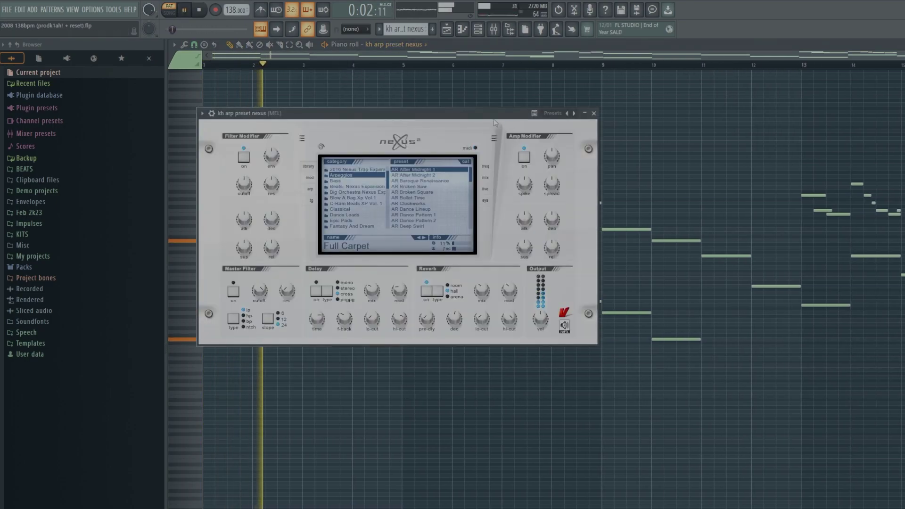
click(594, 114)
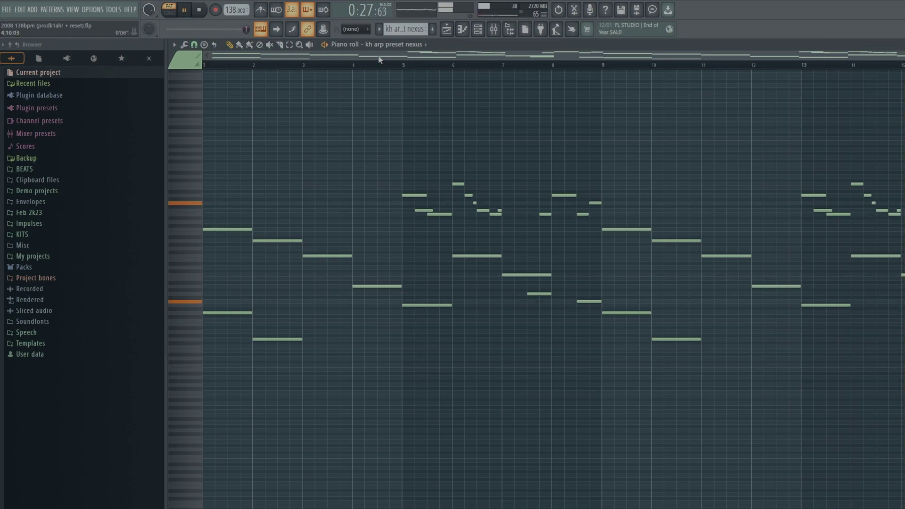
key(ctrl+s)
Open the Augmented STRINGS pattern, play it through and view its instrument plugin
double_click(321, 169)
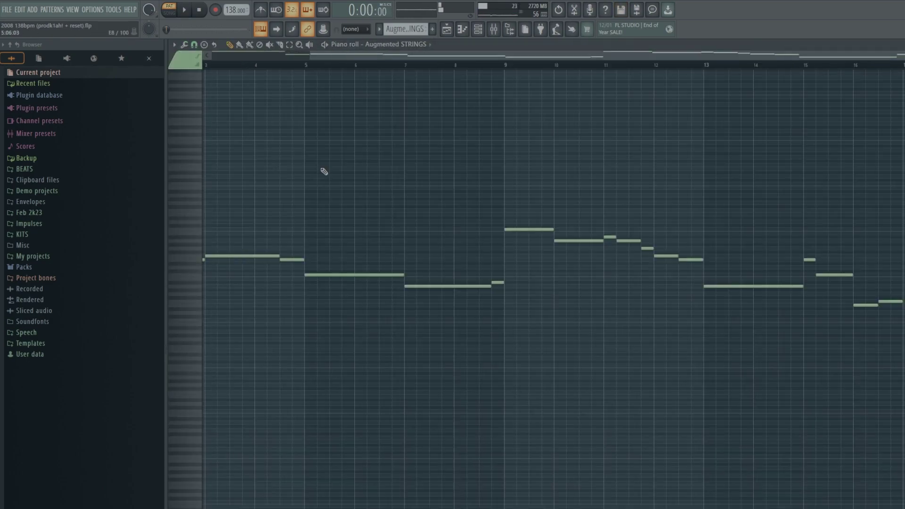
key(space)
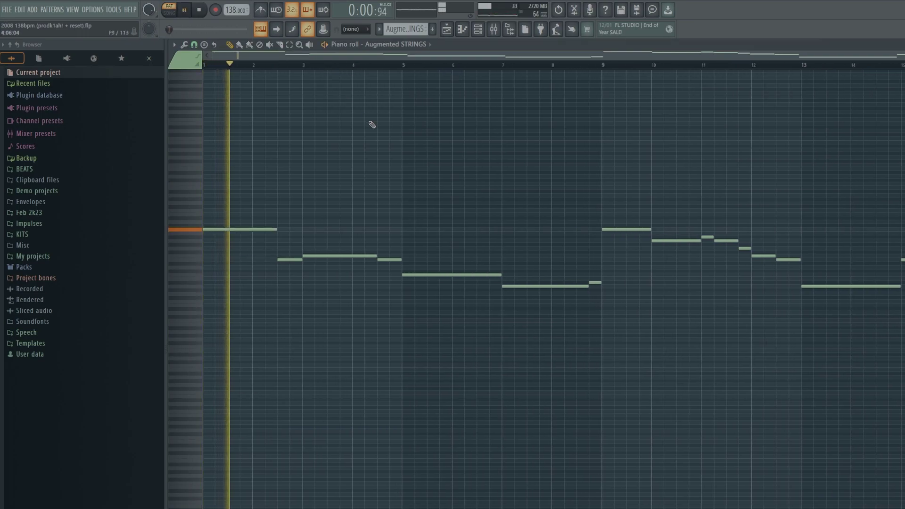
click(399, 45)
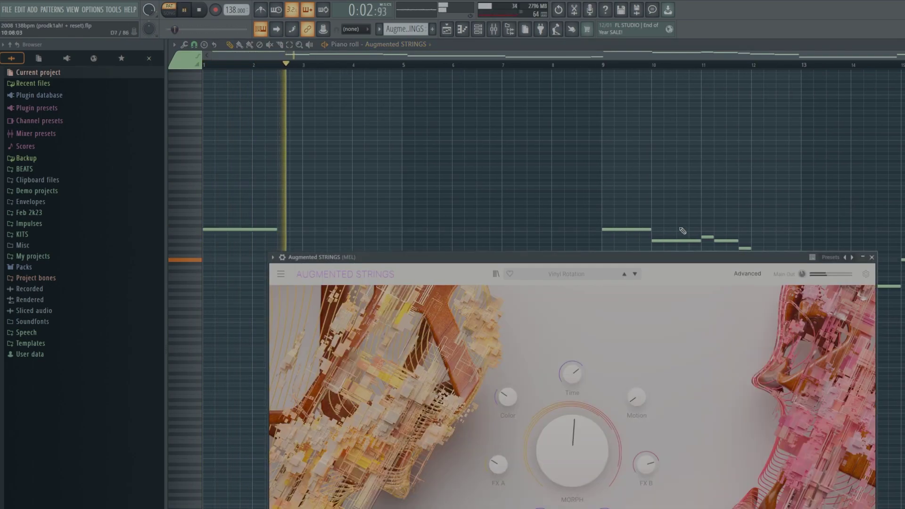
click(872, 257)
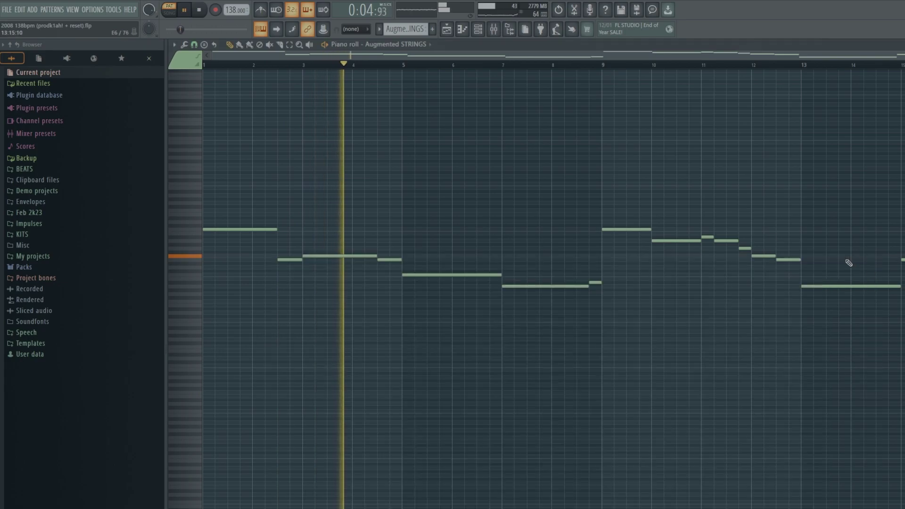
click(502, 44)
click(552, 111)
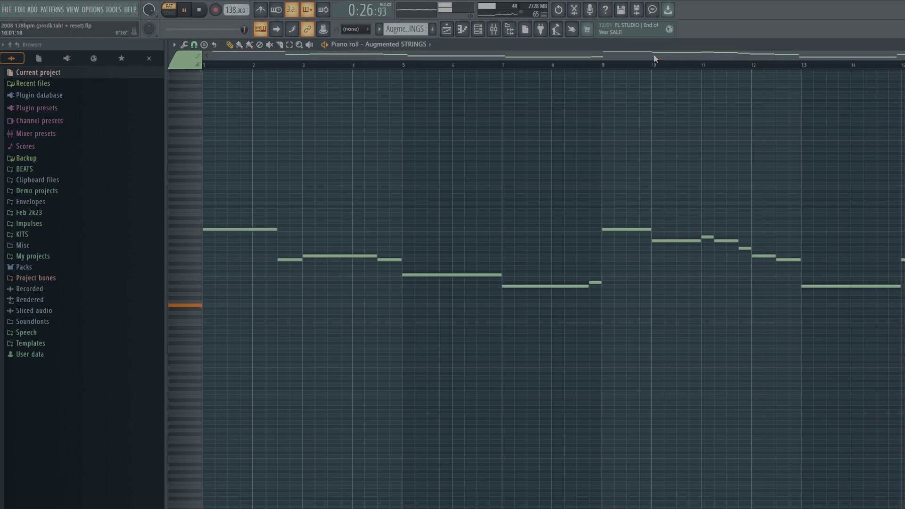
Play the Burning Desire (Augmented Strings) pattern and check its instrument plugin and mixer track
key(F5)
key(space)
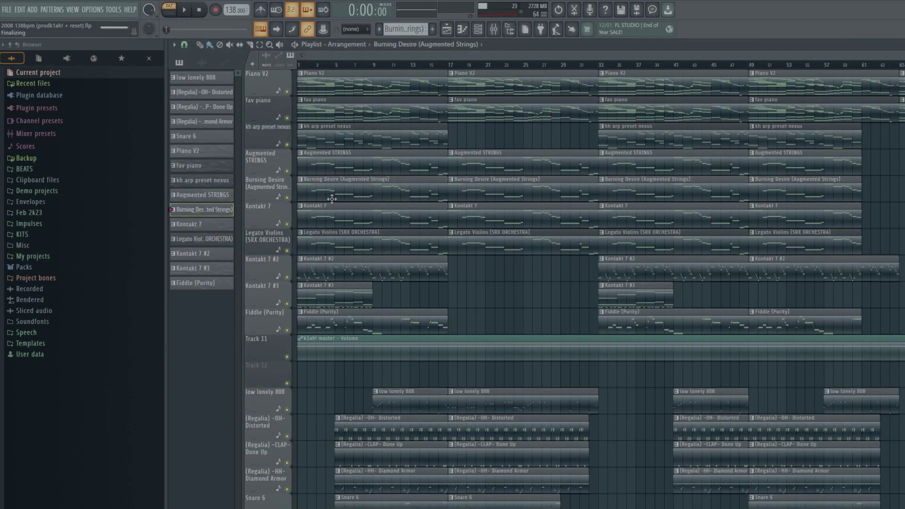
double_click(332, 198)
key(space)
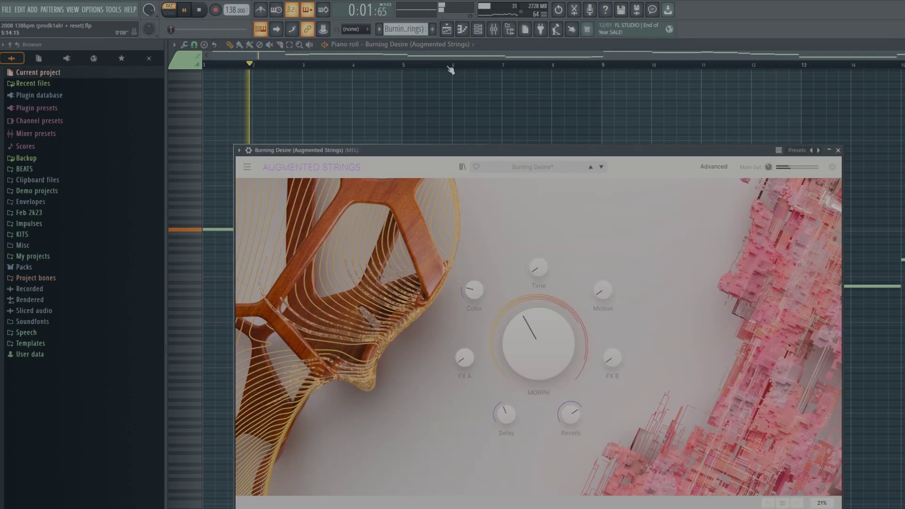
click(838, 150)
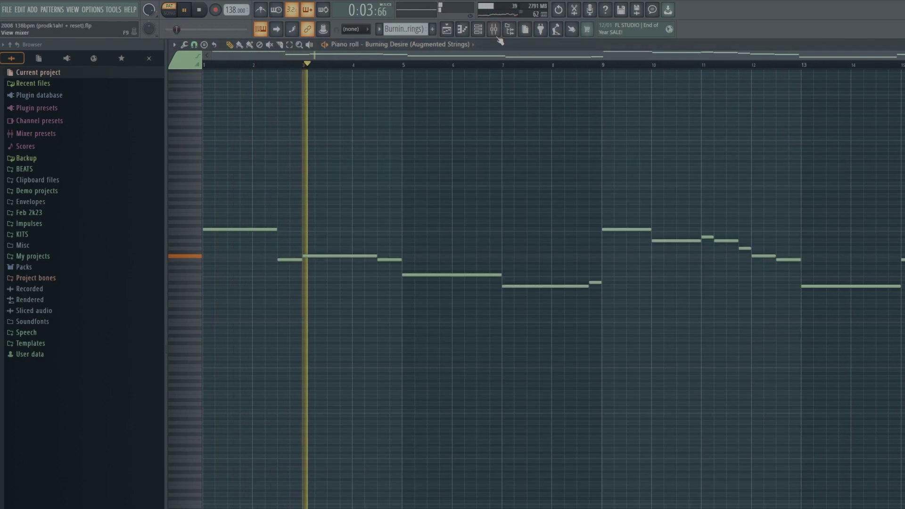
key(F9)
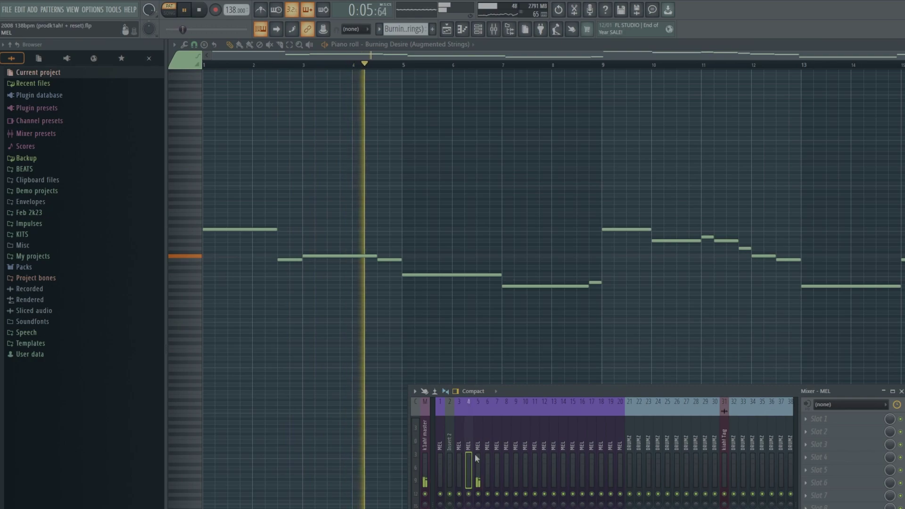
key(F9)
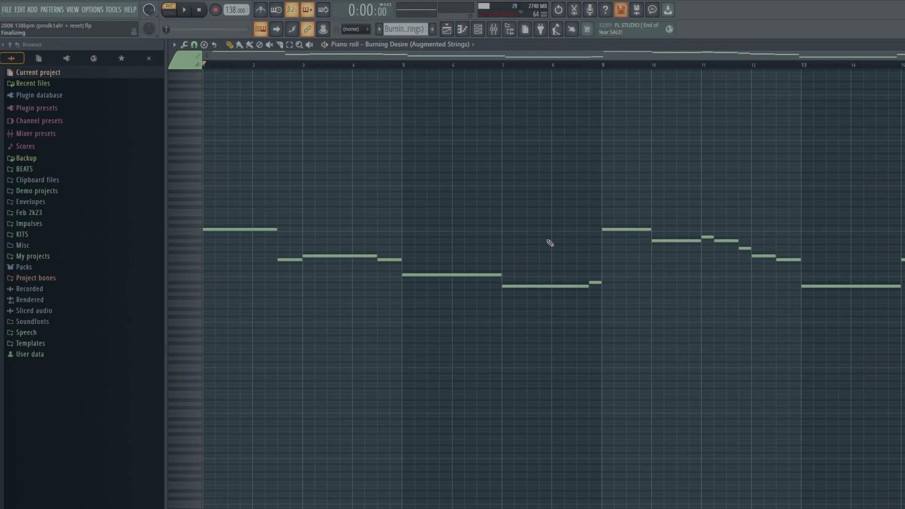
Play the Kontakt 7 pattern and check its instrument plugin and mixer track
key(F5)
key(F7)
key(space)
click(379, 45)
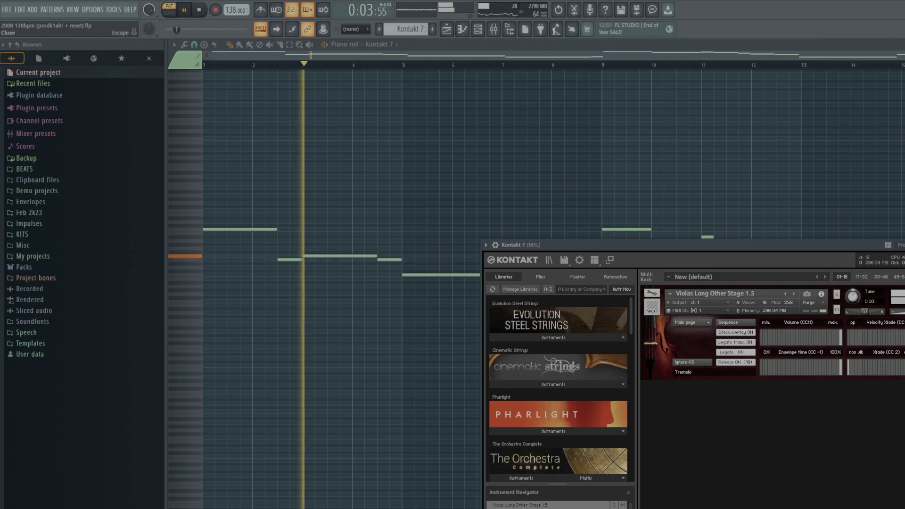
click(902, 245)
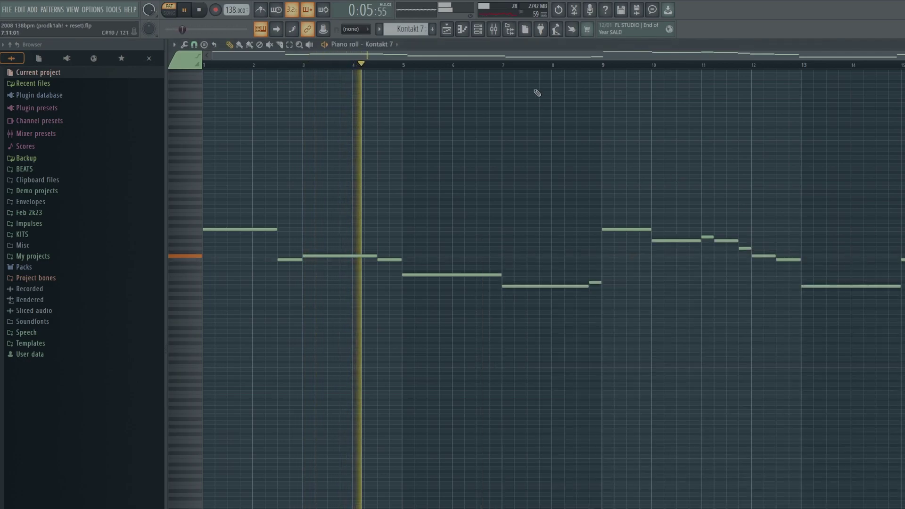
click(494, 29)
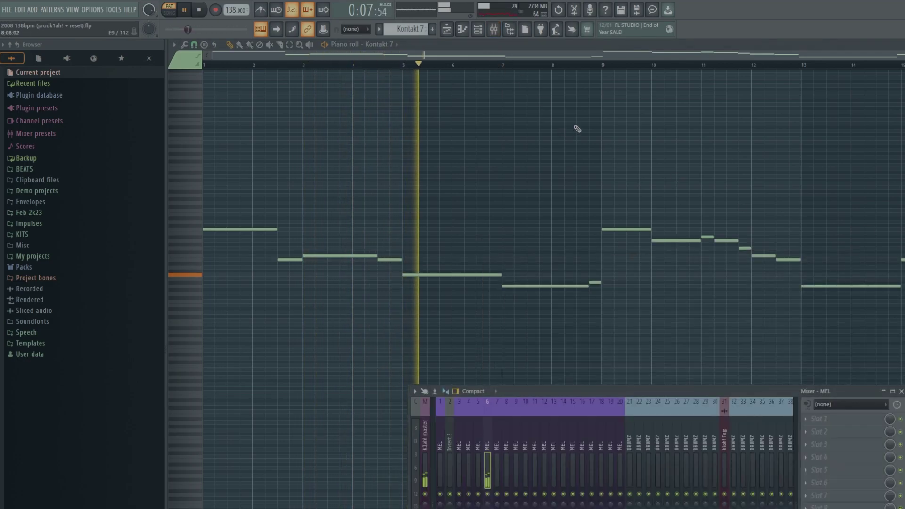
key(F9)
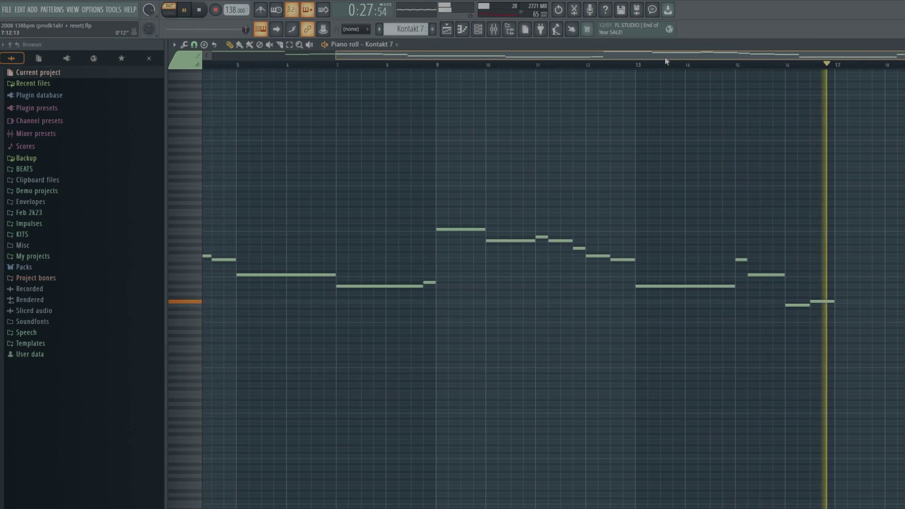
Open the Legato Violins (SRX ORCHESTRA) pattern from the playlist, listen to it and return to the playlist
key(space)
key(F5)
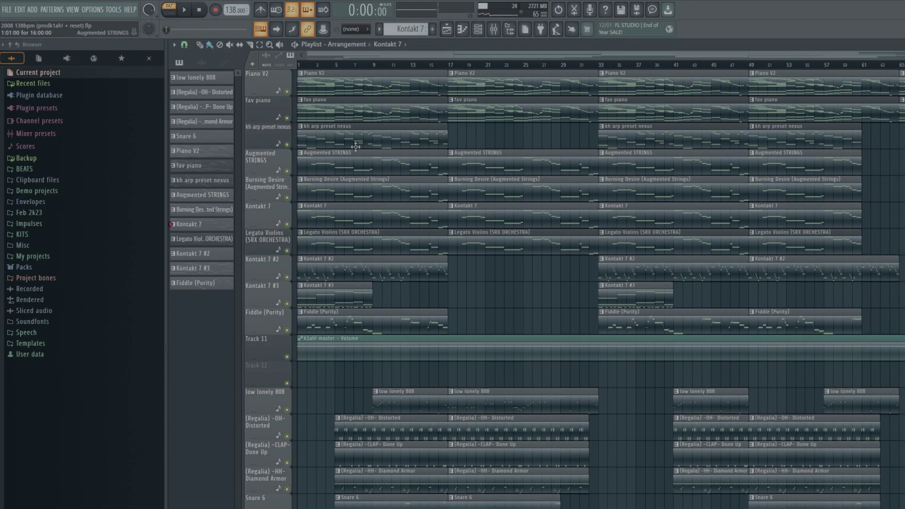
double_click(319, 232)
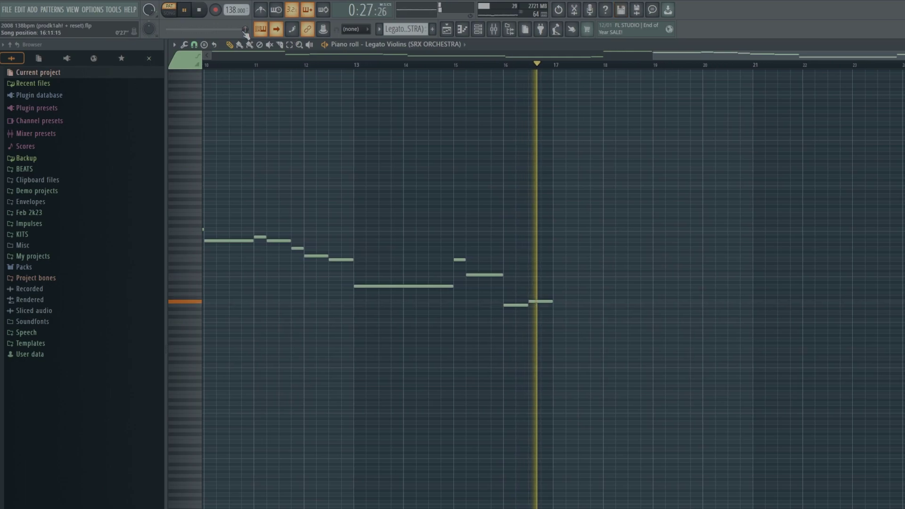
key(space)
key(F5)
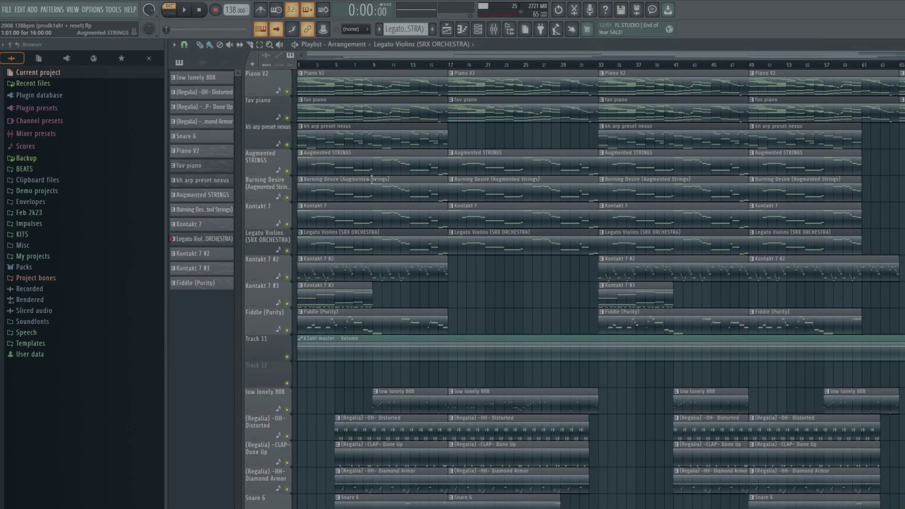
Open the Legato Violins (SRX ORCHESTRA) pattern and check its instrument plugin and mixer track
double_click(325, 243)
click(426, 45)
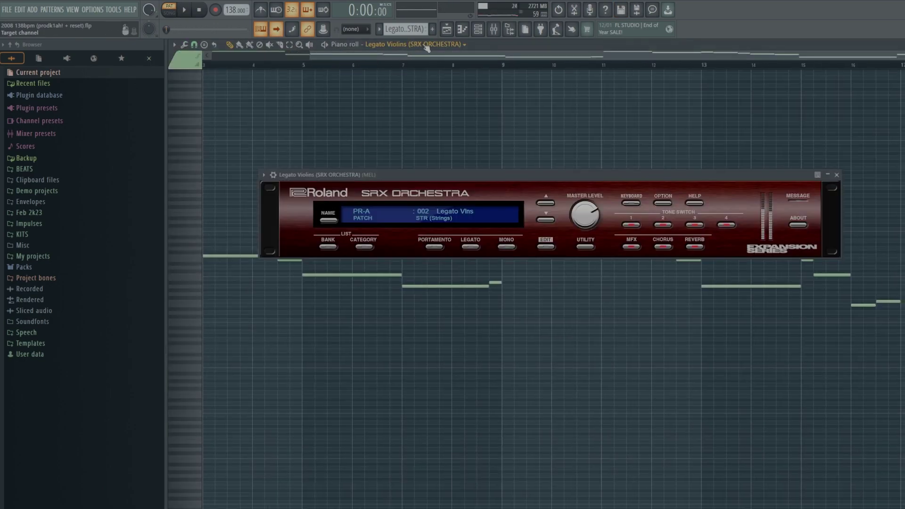
key(Escape)
key(F9)
key(F9)
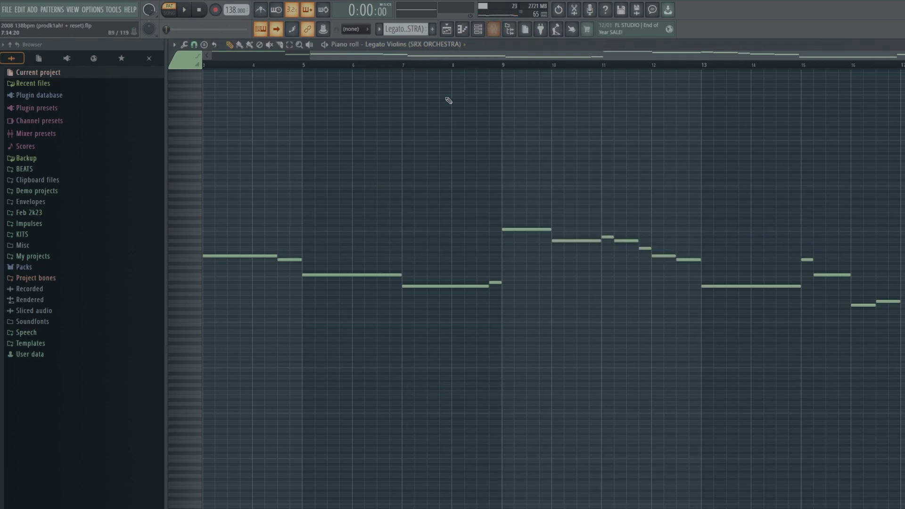
key(F5)
Play the Kontakt 7 #2 pattern and check its instrument plugin and the delay effect on its mixer track
double_click(319, 271)
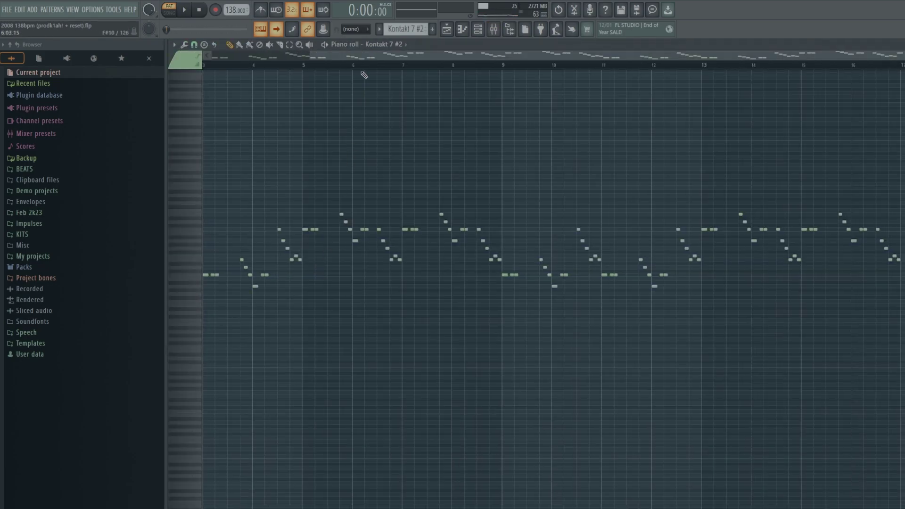
key(space)
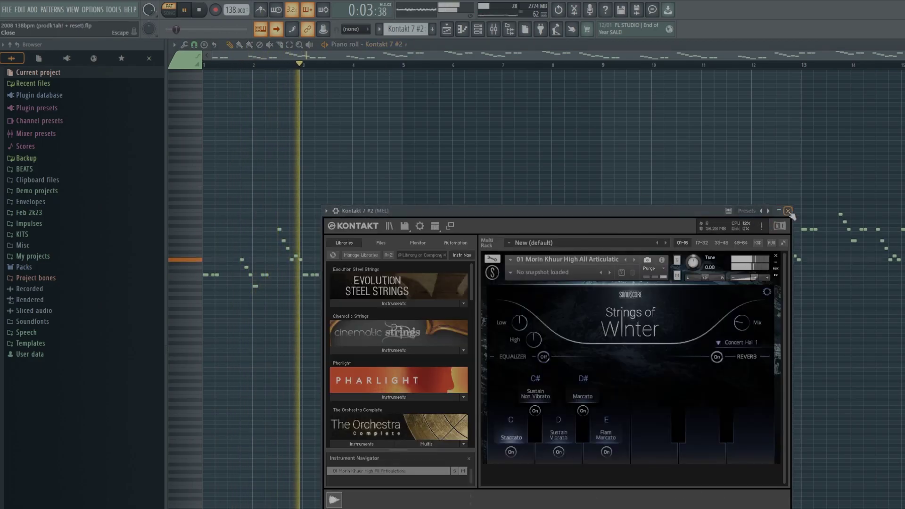
click(788, 211)
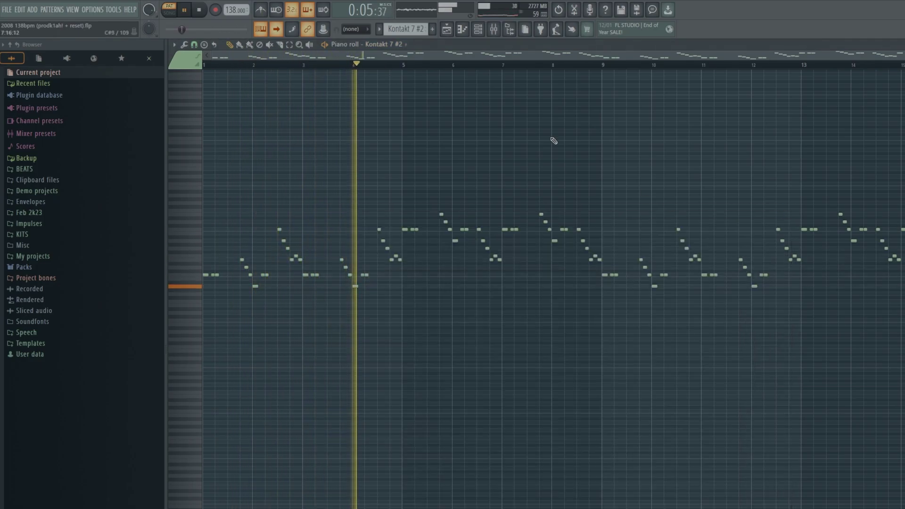
click(494, 29)
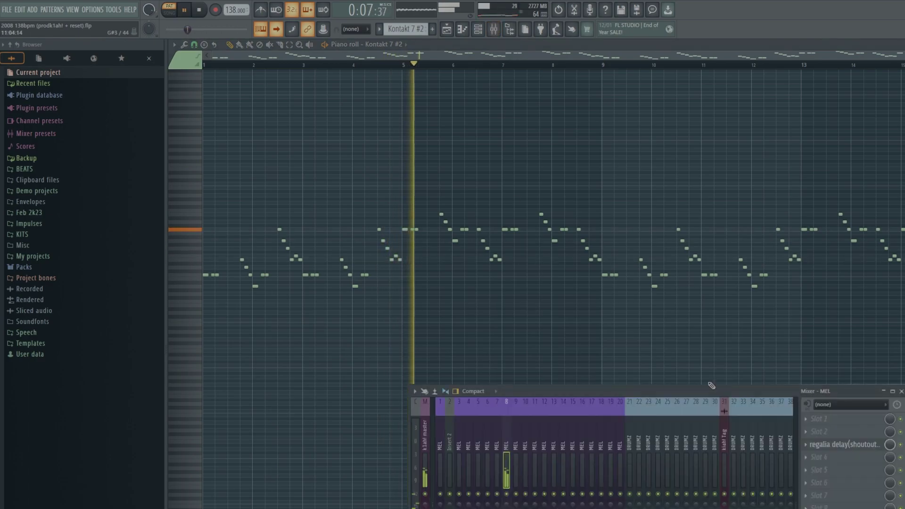
click(838, 446)
key(Escape)
key(Escape)
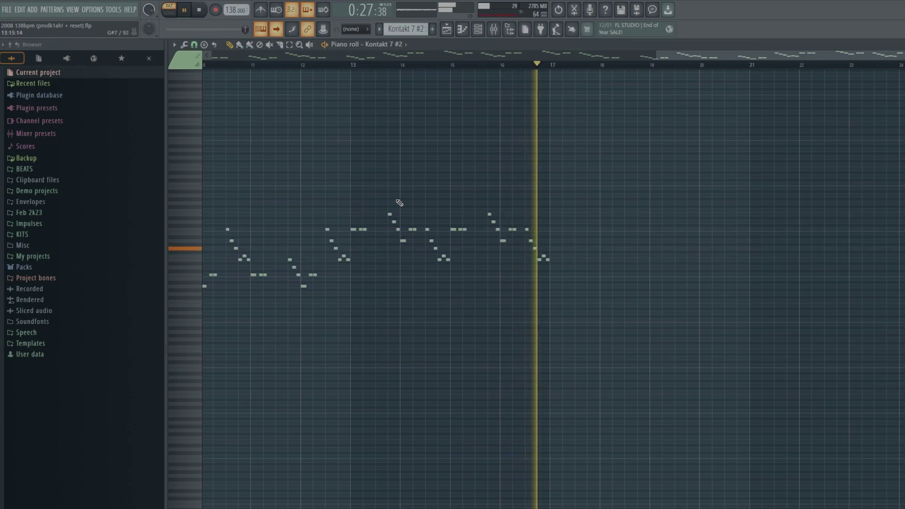
key(F5)
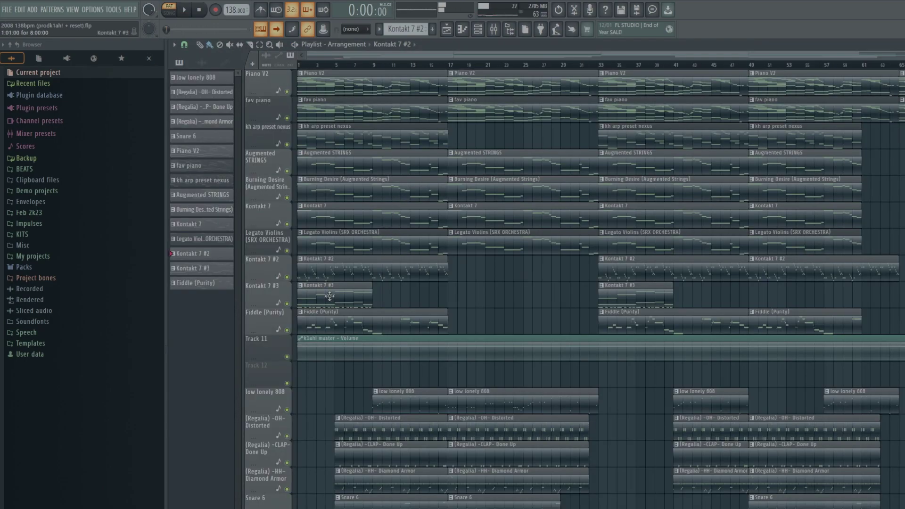
Play the Kontakt 7 #3 pattern and check its instrument plugin and mixer track
double_click(326, 304)
key(space)
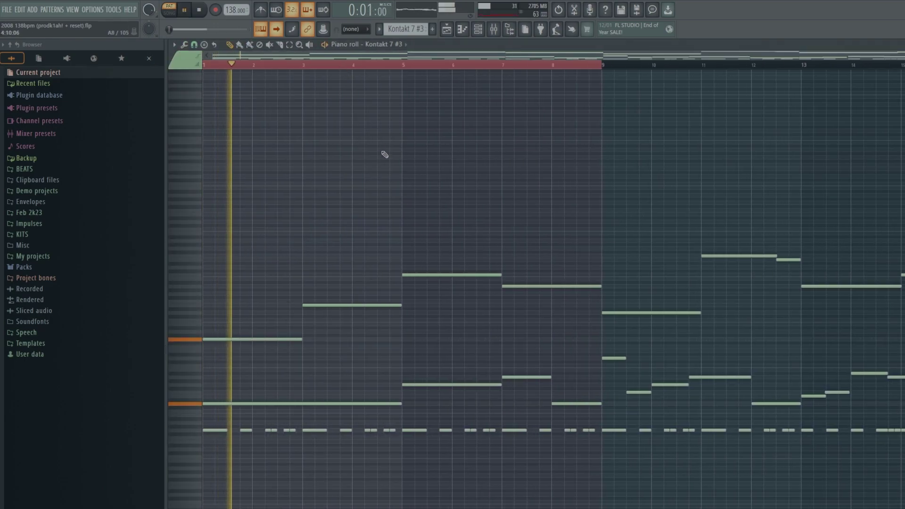
scroll(392, 169, down, 1)
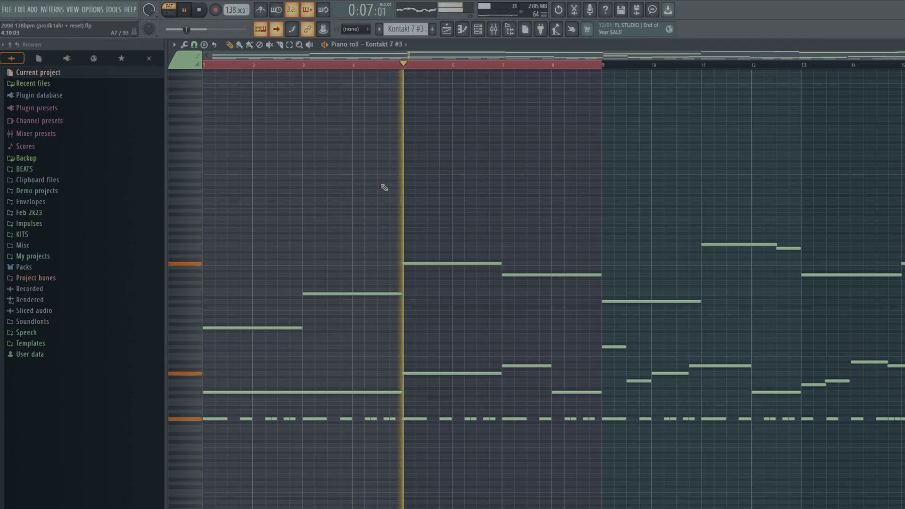
click(405, 28)
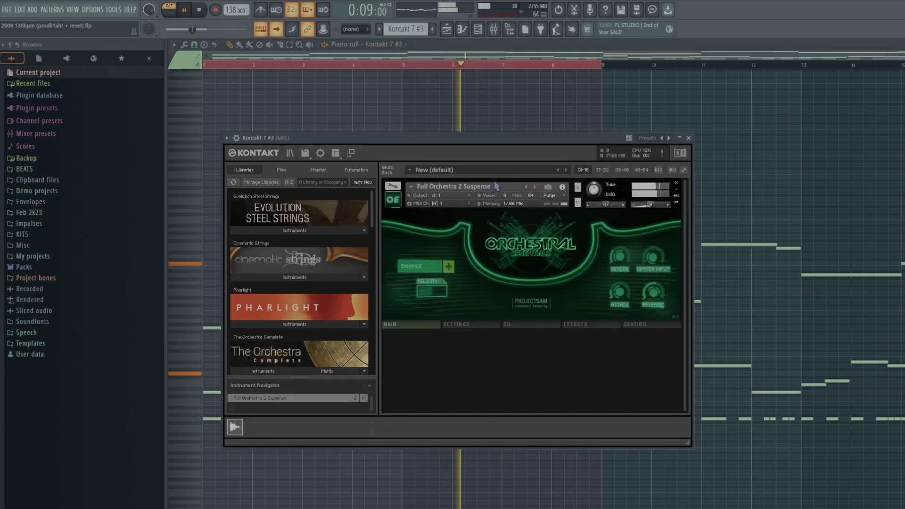
click(688, 139)
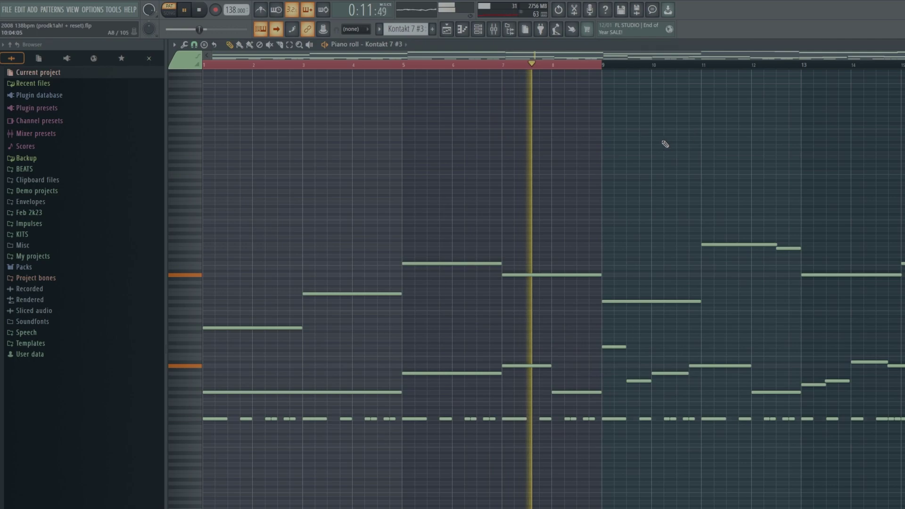
click(494, 29)
click(493, 28)
key(F5)
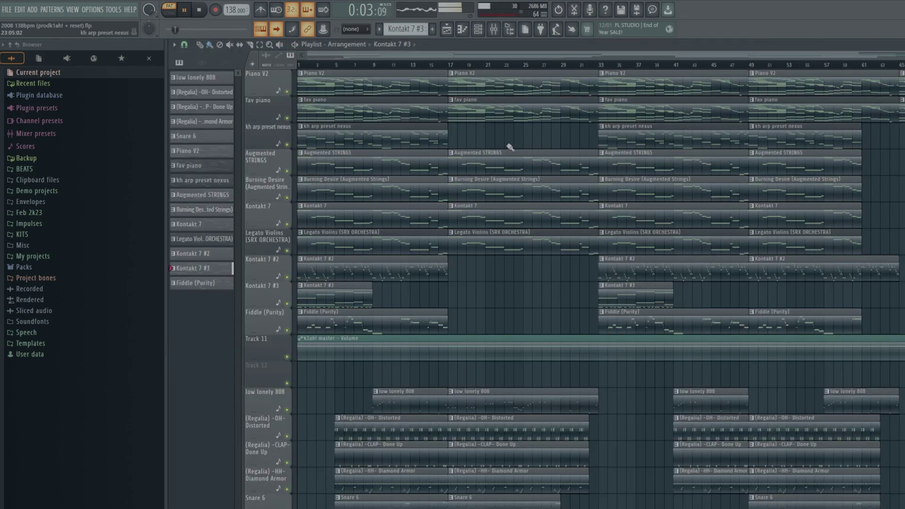
Play the Fiddle (Purity) pattern and check its instrument plugin and mixer track
double_click(331, 316)
key(space)
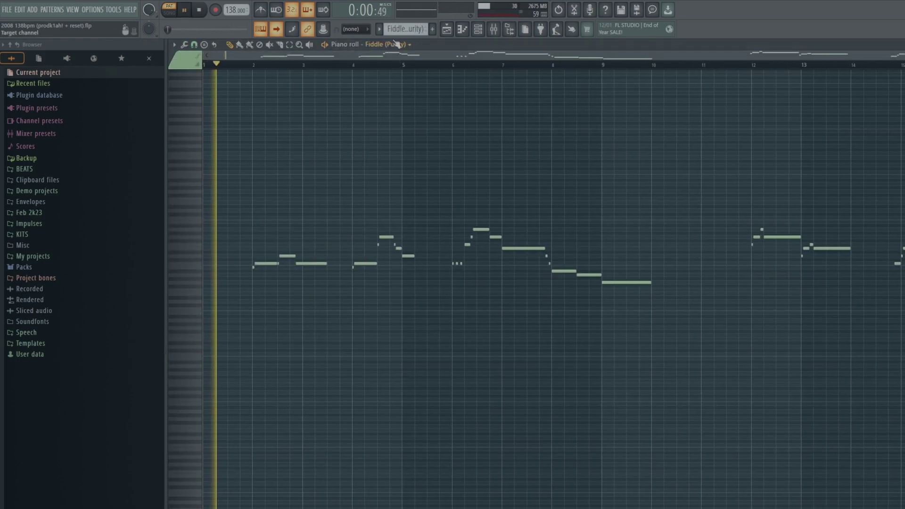
click(397, 44)
click(872, 228)
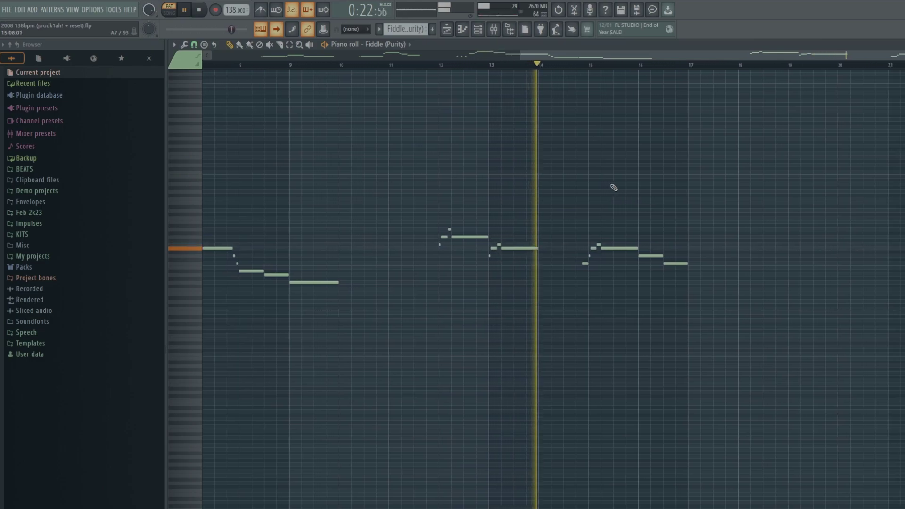
click(494, 30)
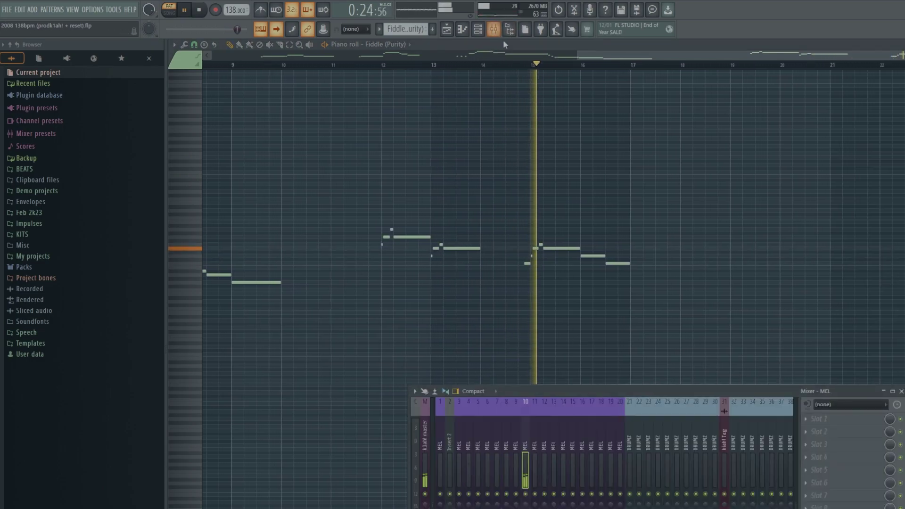
key(F9)
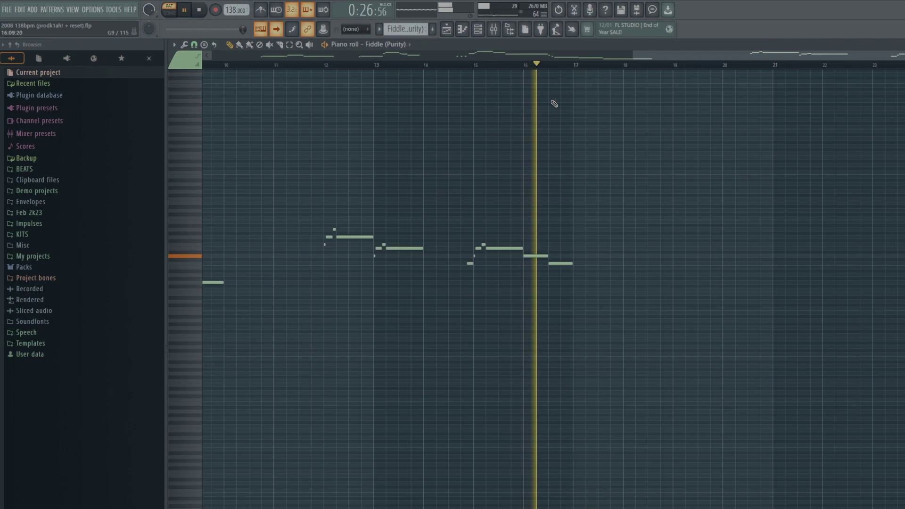
key(space)
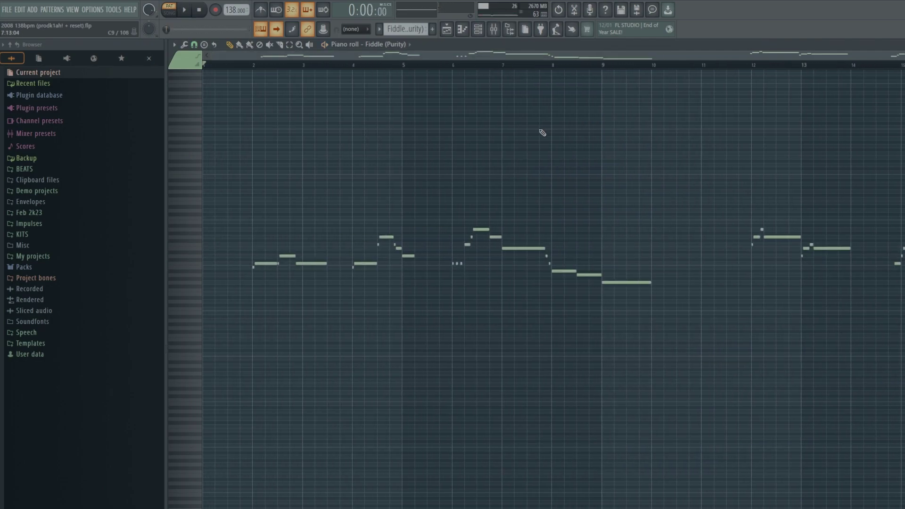
Play the soloed melody tracks together in the playlist and restore the muted tracks
key(F5)
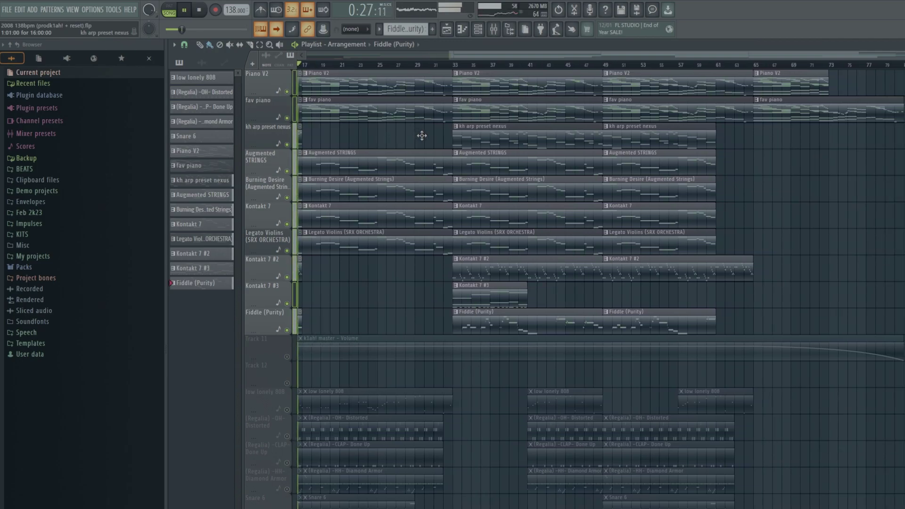
key(space)
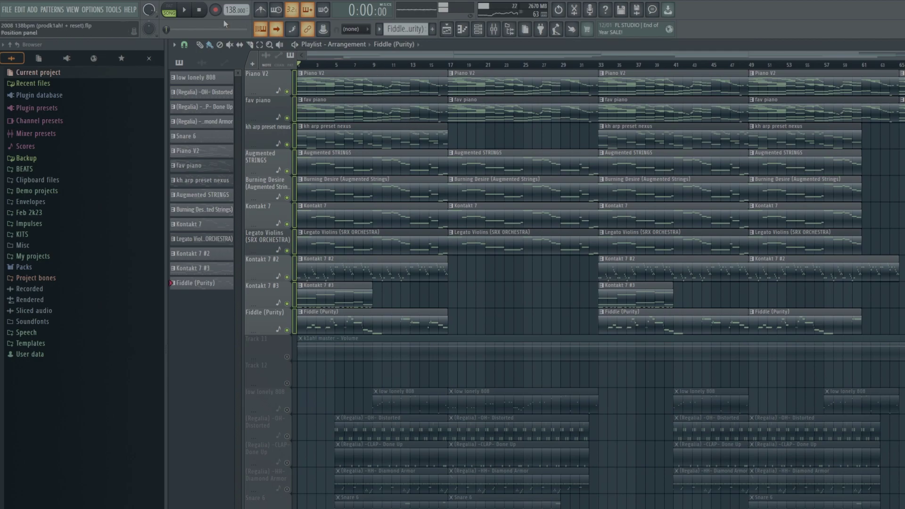
scroll(304, 265, down, 3)
click(294, 321)
click(291, 330)
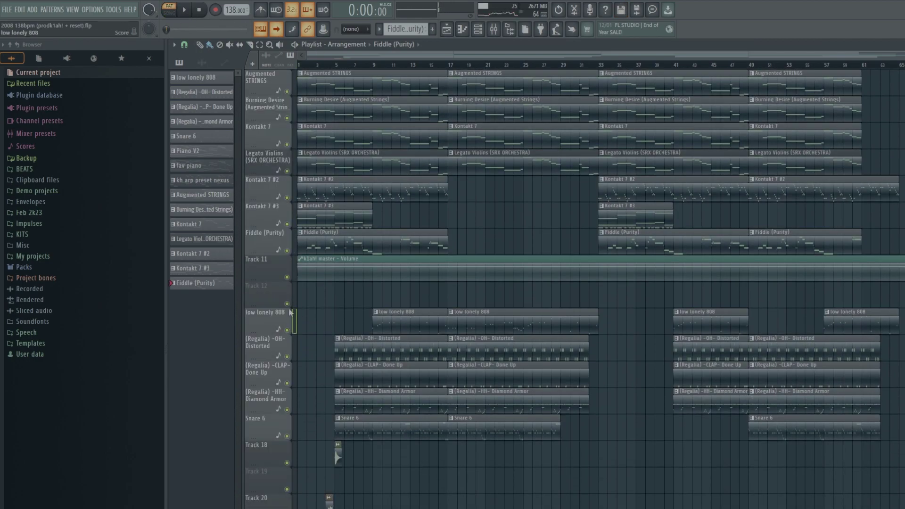
Play the low lonely 808 pattern and check its sampler settings and mixer track
double_click(465, 323)
scroll(368, 75, left, 2)
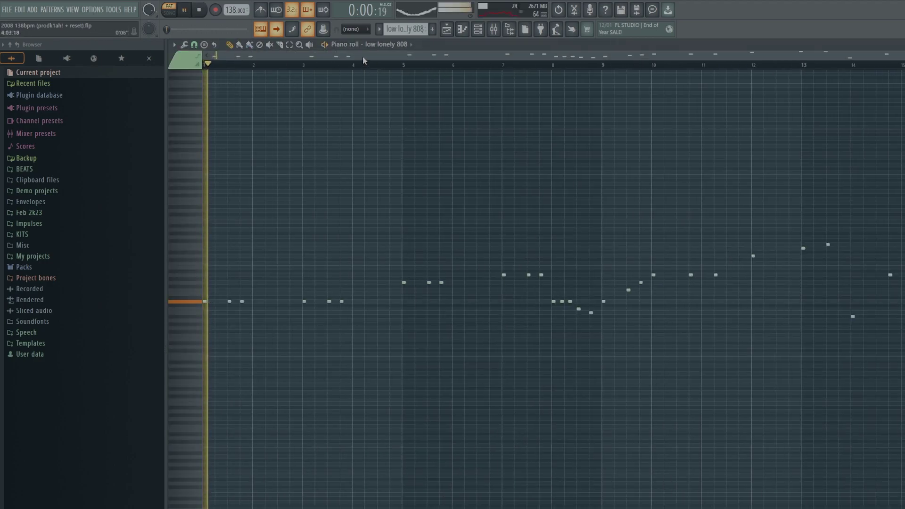
click(387, 44)
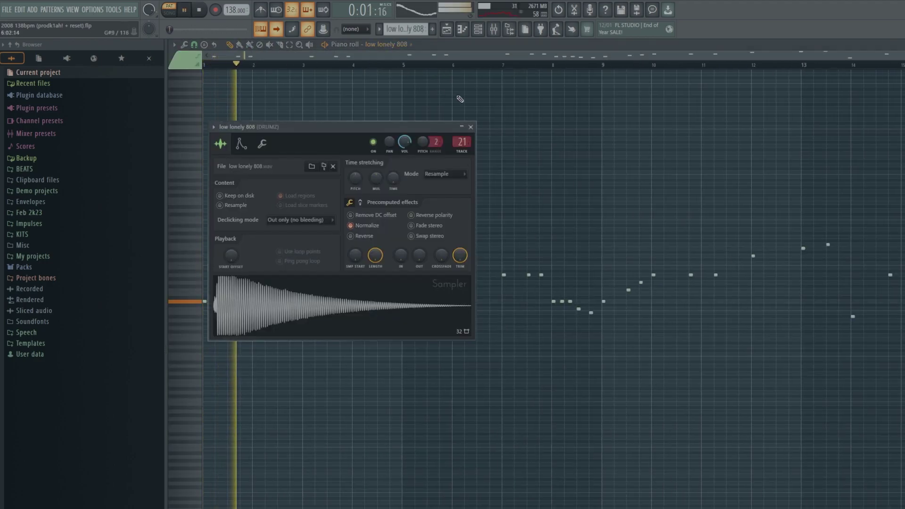
click(470, 127)
key(F9)
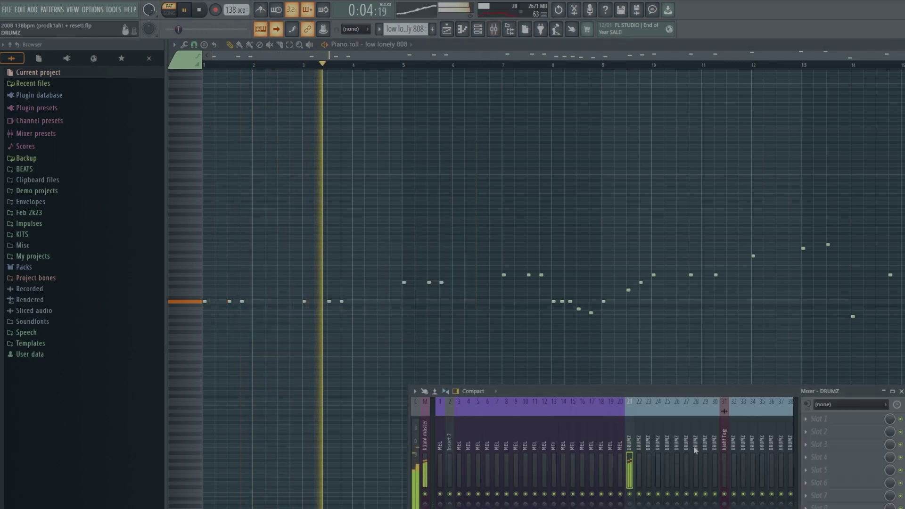
key(F9)
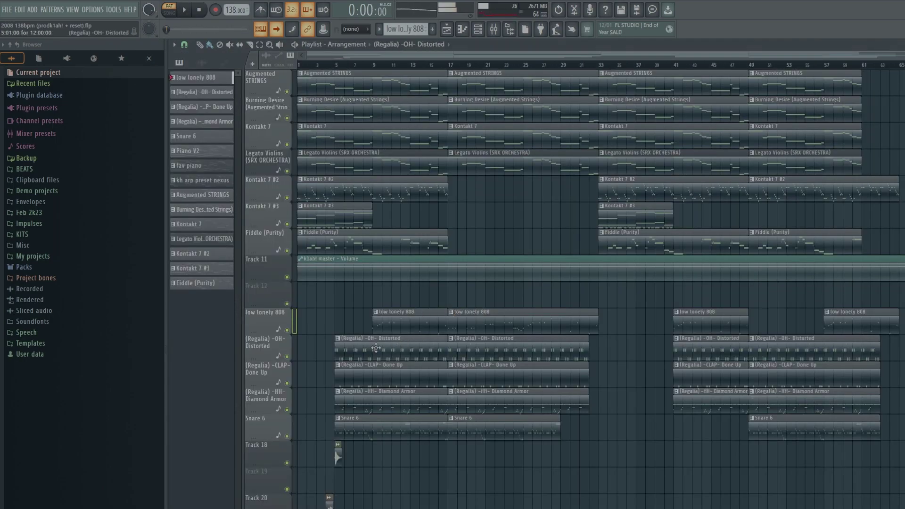
Play the (Regalia) -OH- Distorted pattern and check its sampler settings, envelope page and mixer track
scroll(270, 69, left, 5)
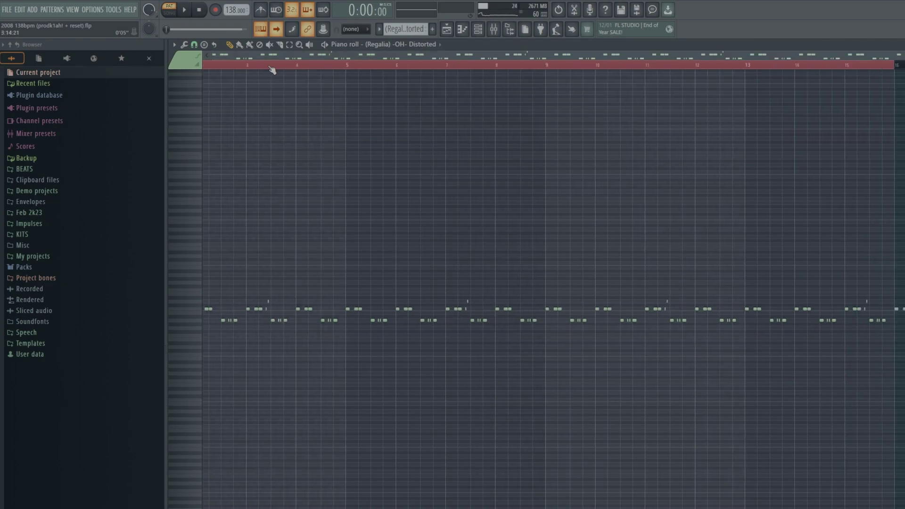
click(278, 70)
key(space)
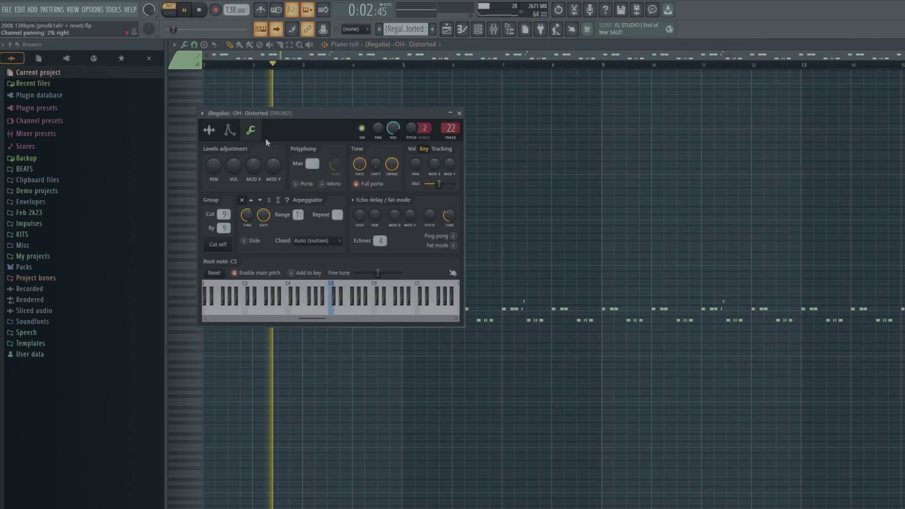
click(230, 130)
key(Escape)
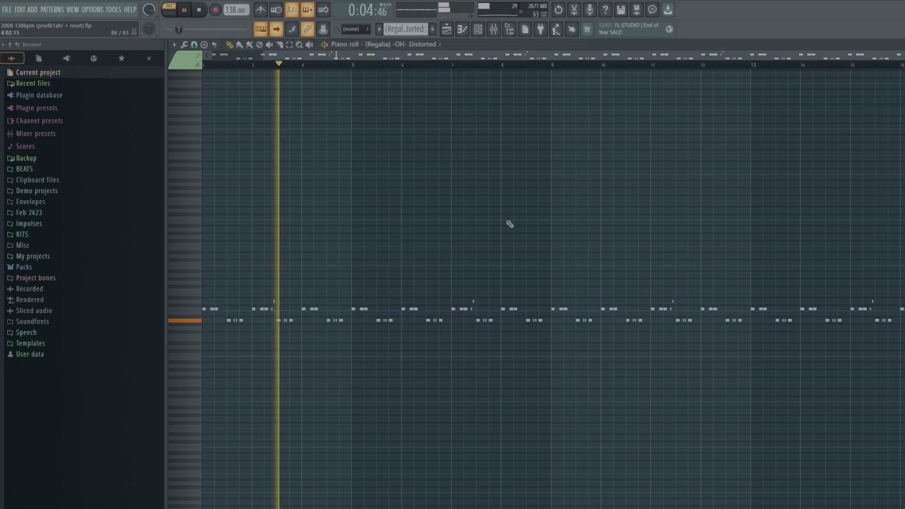
key(F9)
key(F9)
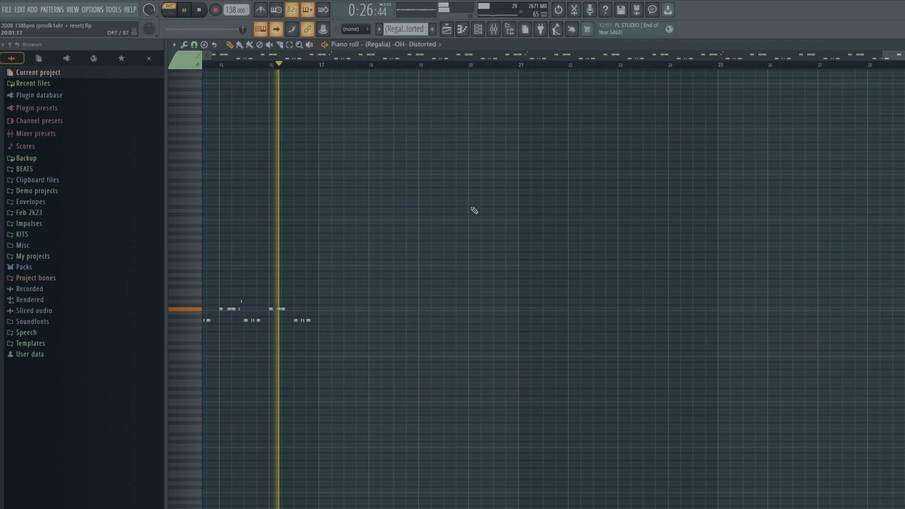
key(space)
key(F5)
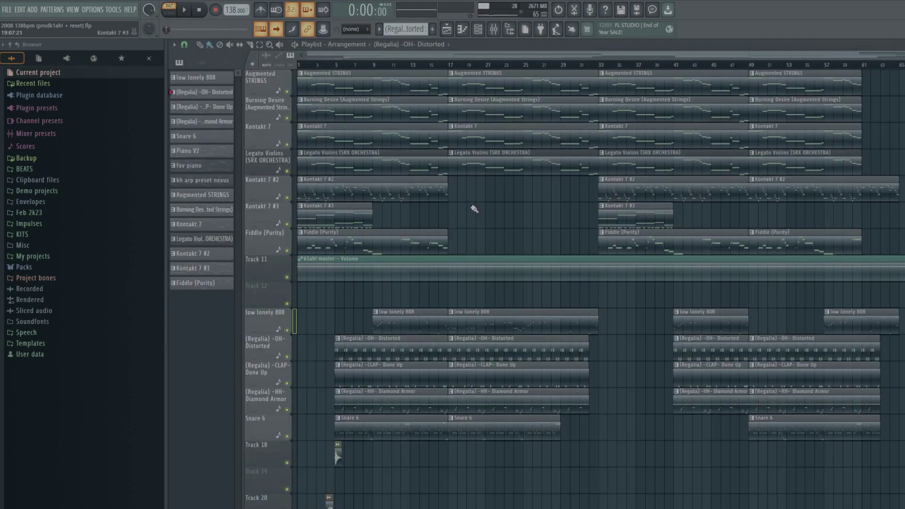
Play the (Regalia) -CLAP- Done Up pattern and check its mixer track
double_click(499, 369)
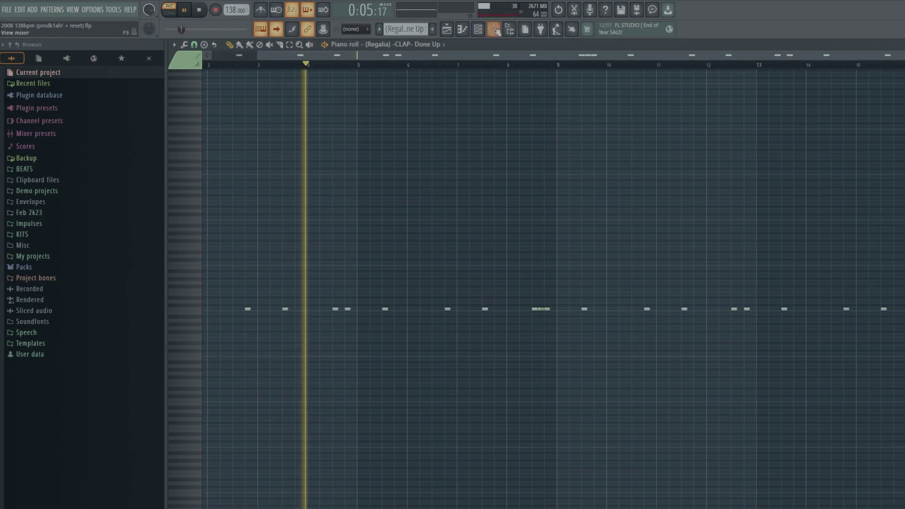
key(F9)
key(F9)
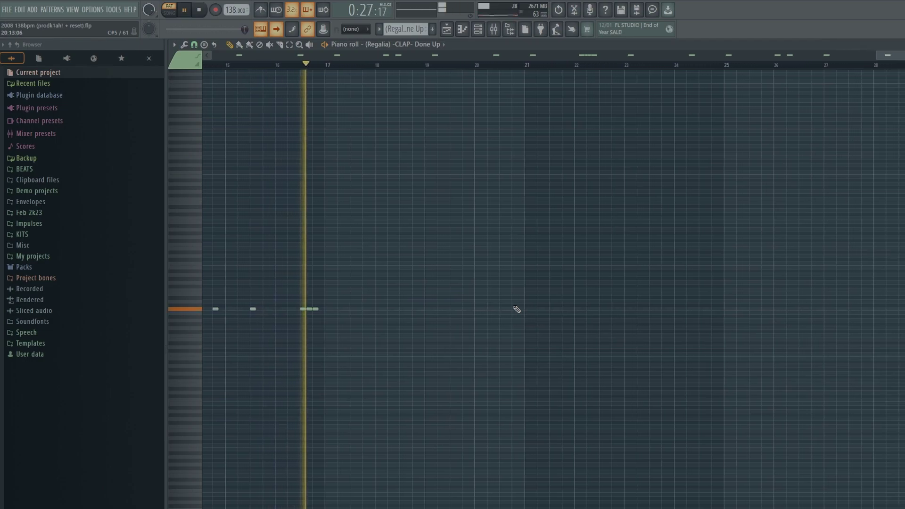
key(F5)
Open the (Regalia) -HH- Diamond Armor pattern, play it from the beginning and return to the playlist
double_click(382, 398)
key(F5)
double_click(474, 400)
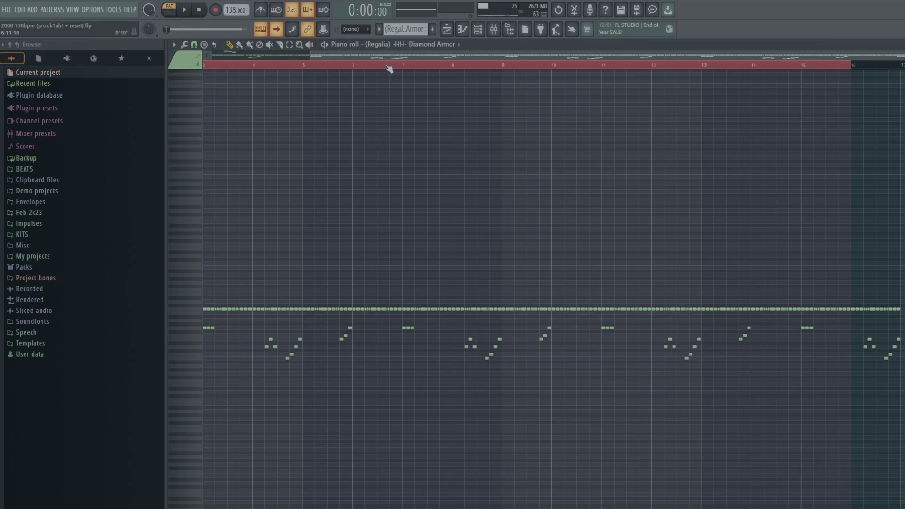
scroll(388, 68, left, 2)
key(space)
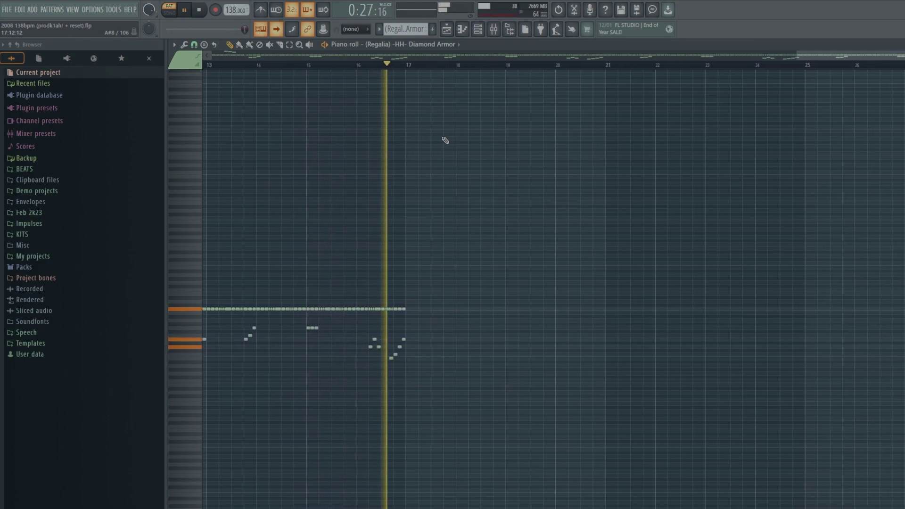
key(F5)
key(space)
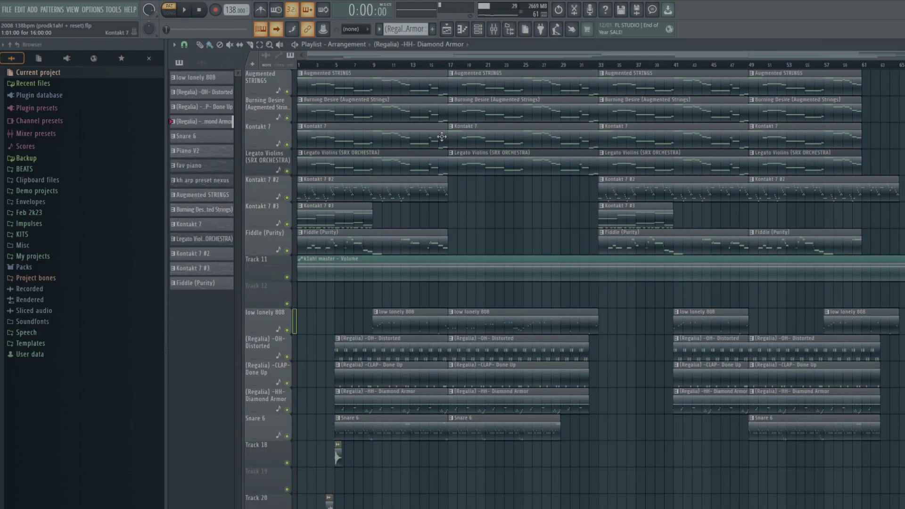
Solo the drum track group starting at low lonely 808 and play the drums together in the arrangement
right_click(287, 330)
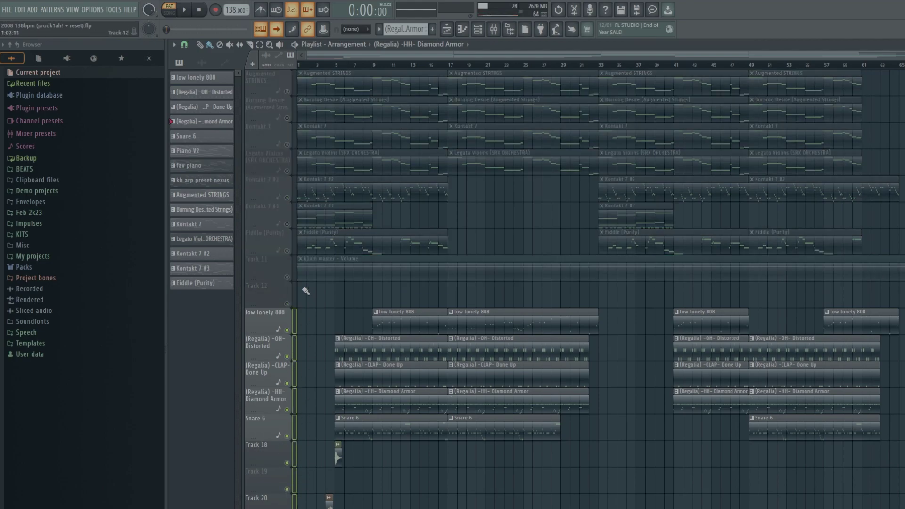
key(space)
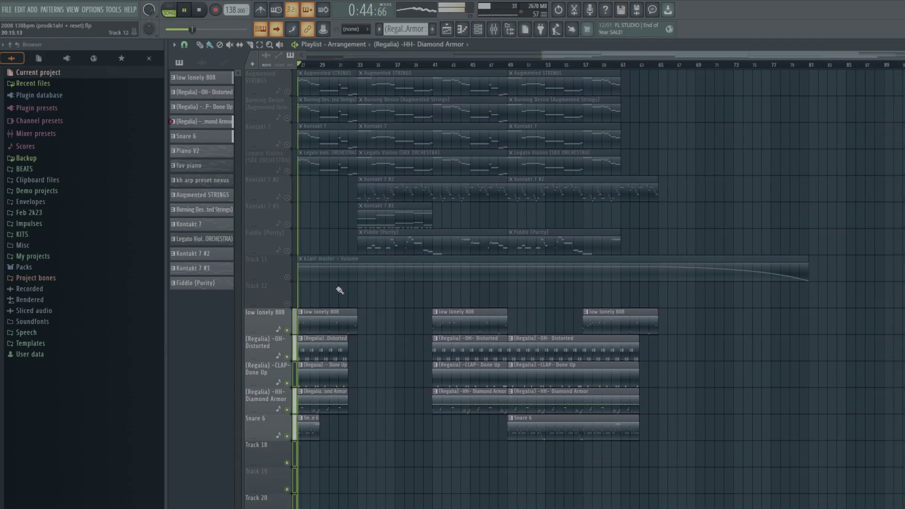
key(space)
Play the full beat with all melody and drum tracks active
key(space)
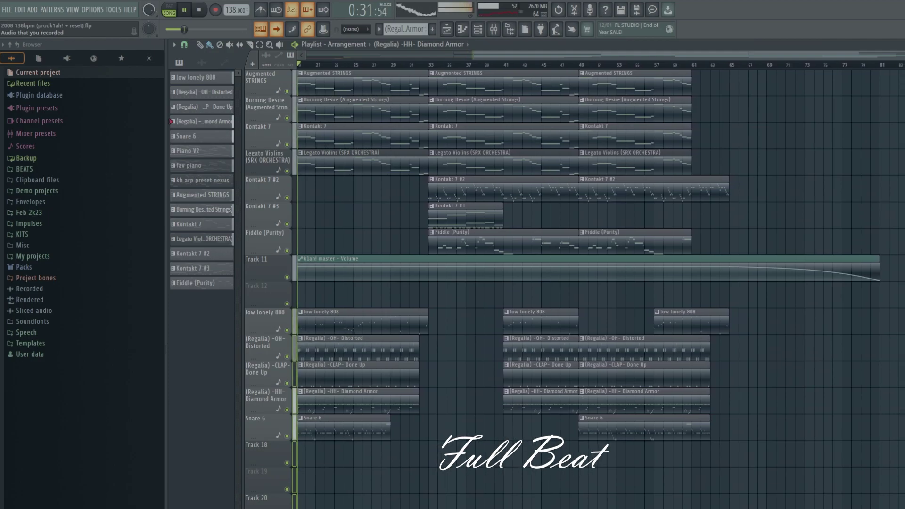
scroll(452, 334, up, 3)
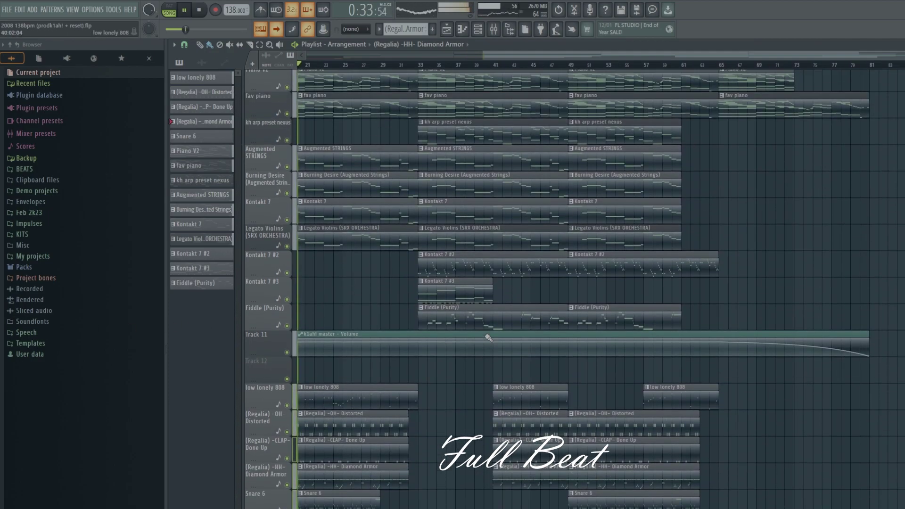